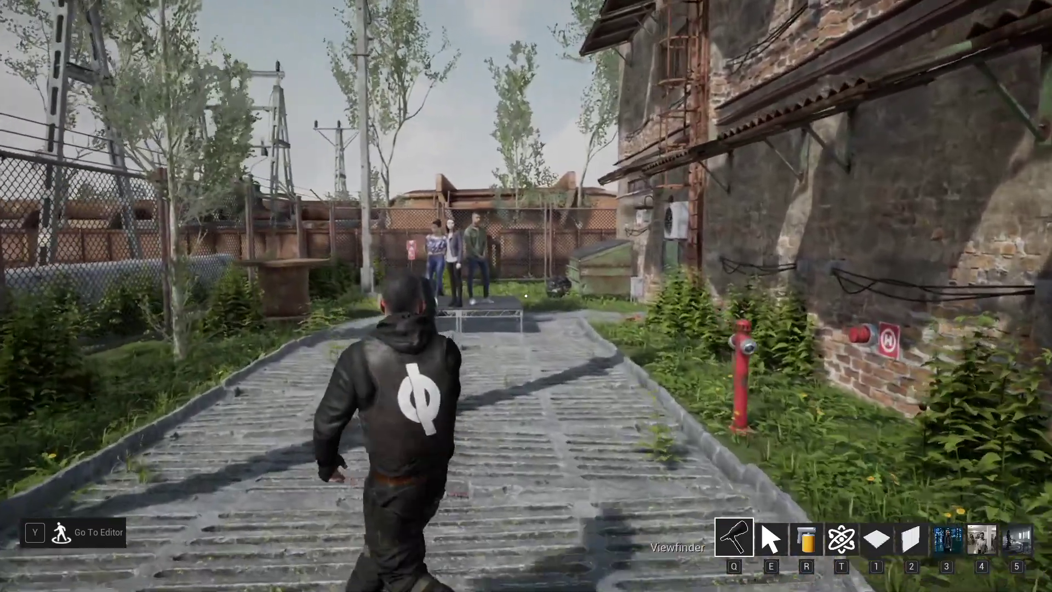
Open the Department Menu and look through the Legacy and Cameras collections in the Camera department.
{"action": "key", "text": "w"}
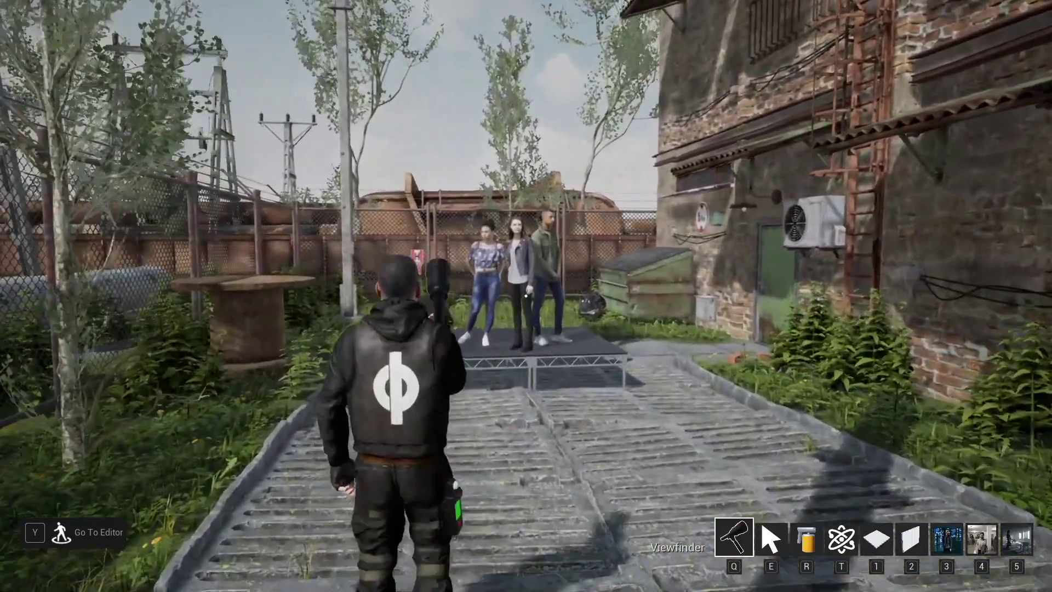
{"action": "key", "text": "Tab"}
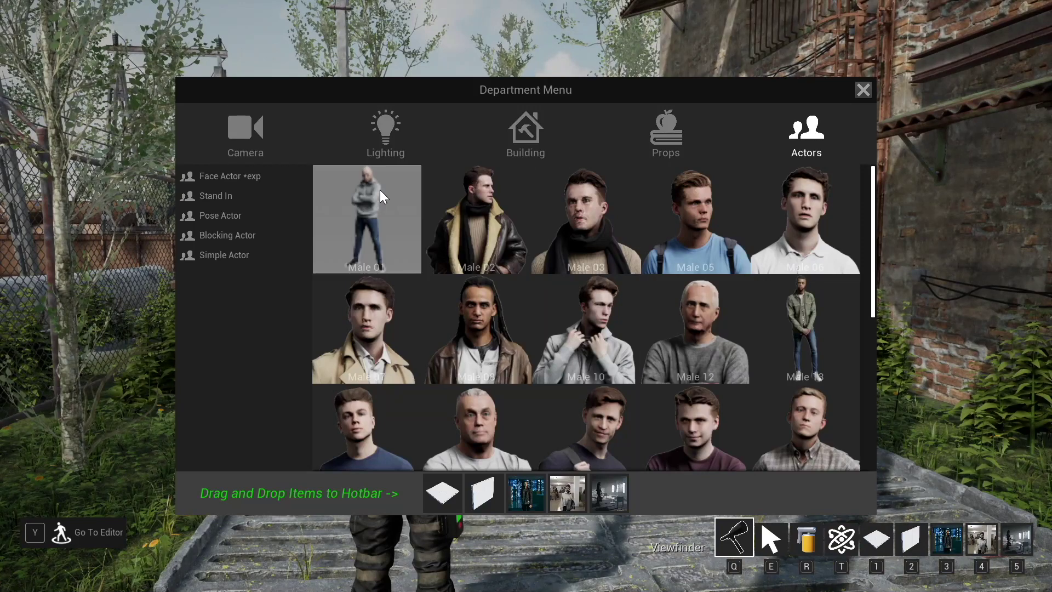
{"action": "left_click", "coordinate": [239, 144]}
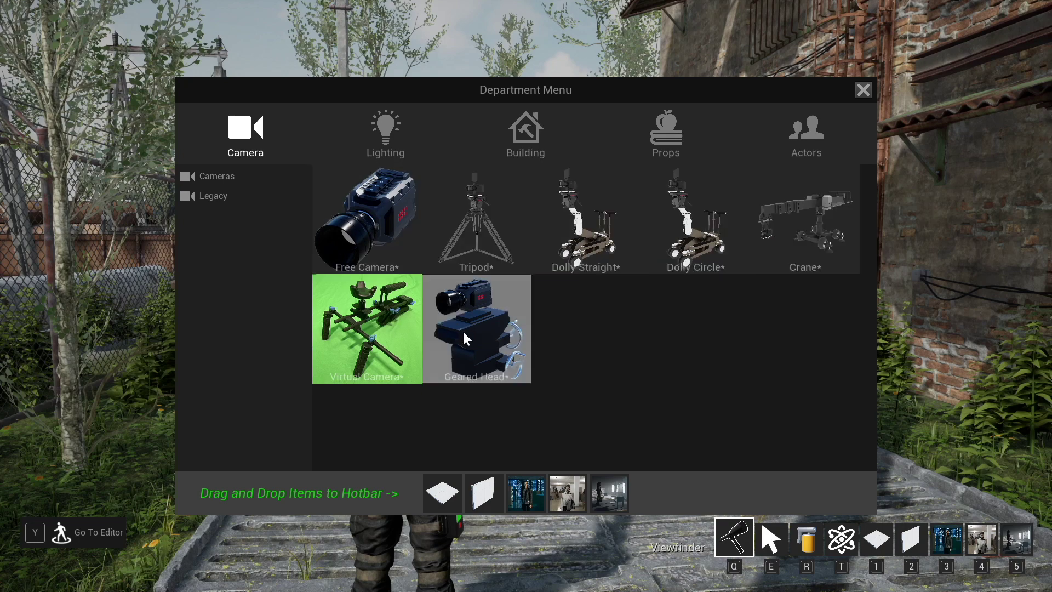
{"action": "left_click", "coordinate": [222, 194]}
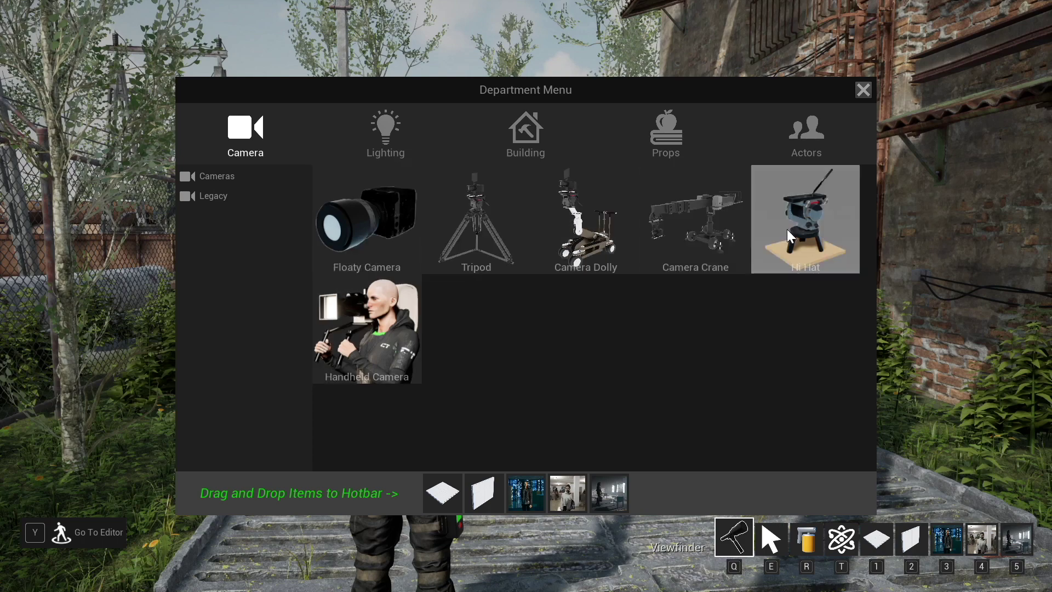
{"action": "left_click", "coordinate": [267, 182]}
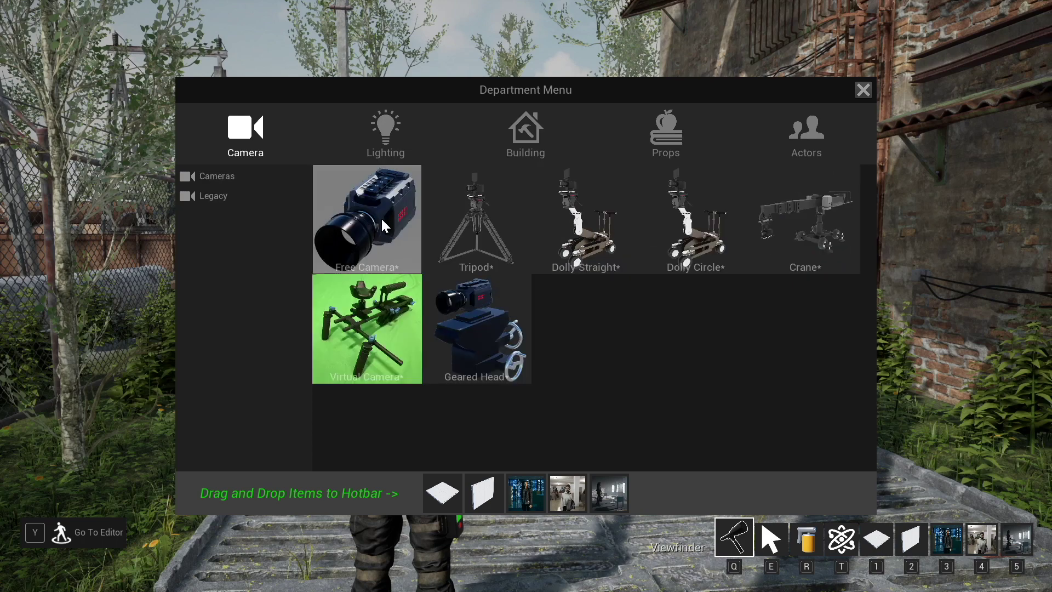
Assign Free Camera, Tripod, Dolly Straight, Dolly Circle and Crane to hotbar slots 1 to 5 and close the menu.
{"action": "left_click_drag", "start_coordinate": [363, 215], "coordinate": [444, 496]}
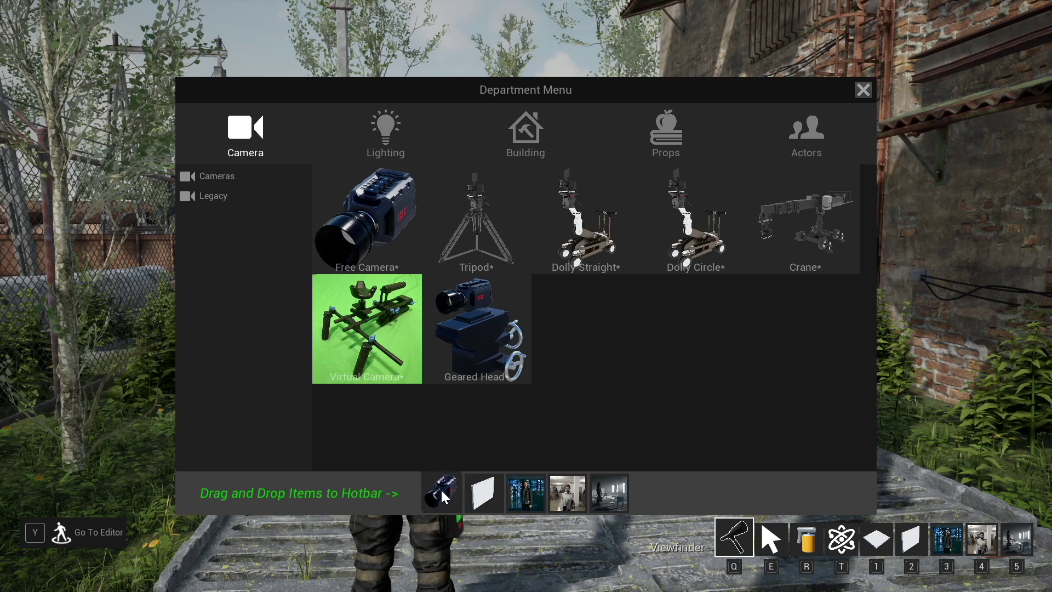
{"action": "left_click_drag", "start_coordinate": [476, 257], "coordinate": [488, 496]}
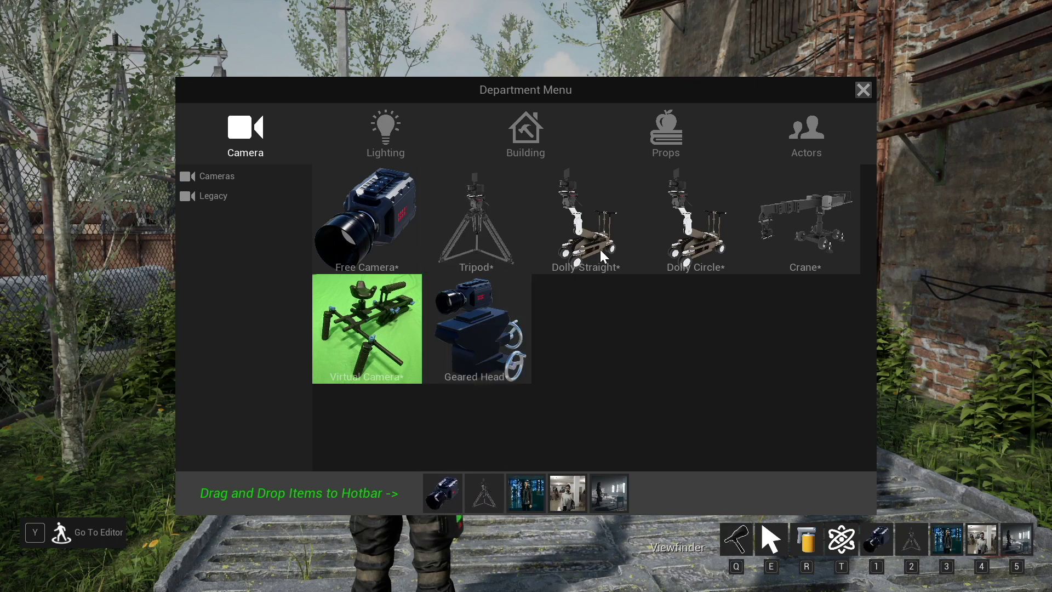
{"action": "left_click_drag", "start_coordinate": [600, 248], "coordinate": [548, 480]}
{"action": "left_click_drag", "start_coordinate": [688, 258], "coordinate": [559, 489]}
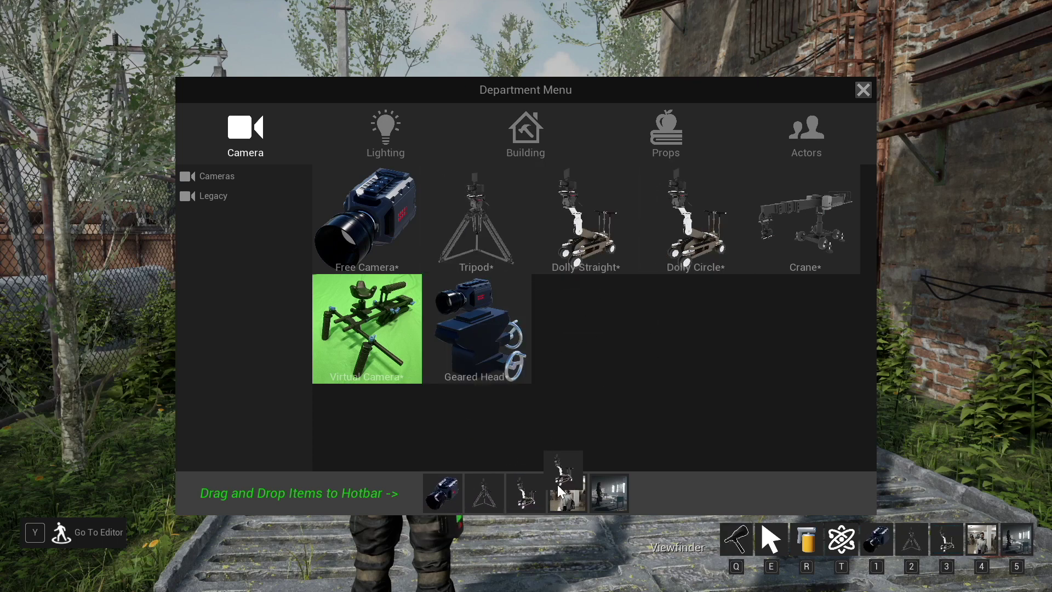
{"action": "left_click_drag", "start_coordinate": [795, 242], "coordinate": [667, 408]}
{"action": "left_click_drag", "start_coordinate": [615, 498], "coordinate": [617, 495]}
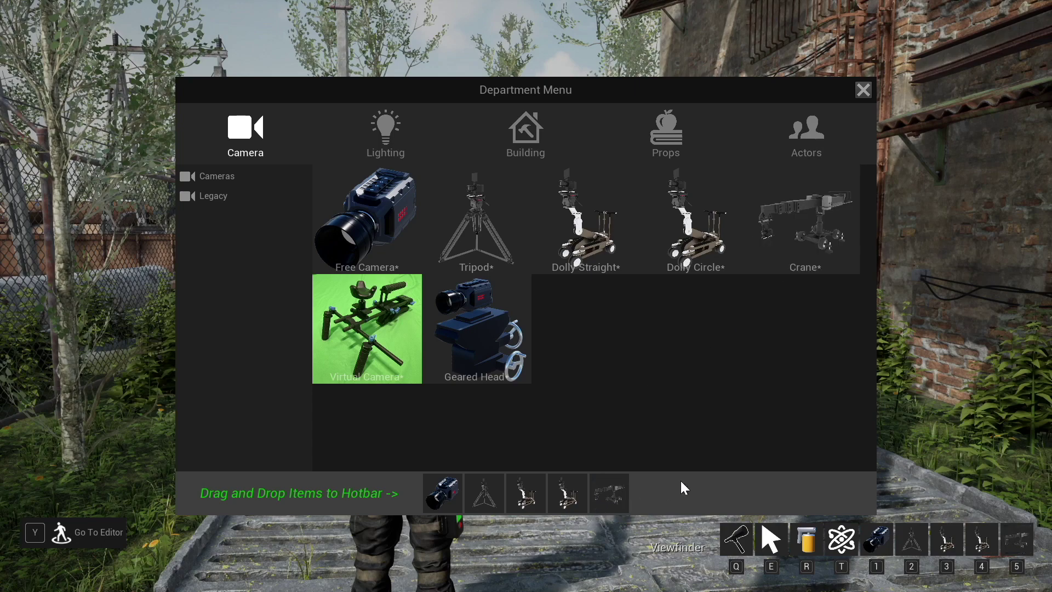
{"action": "key", "text": "Tab"}
Place a Free Camera on the metal ground in front of the stage.
{"action": "key", "text": "w"}
{"action": "key", "text": "1"}
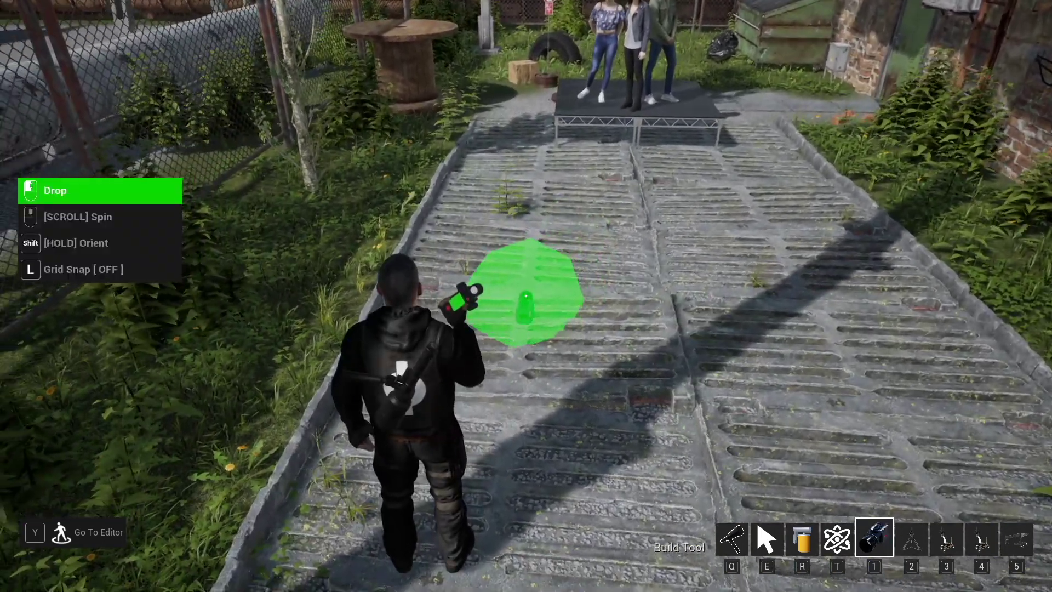
{"action": "left_click", "coordinate": [526, 296]}
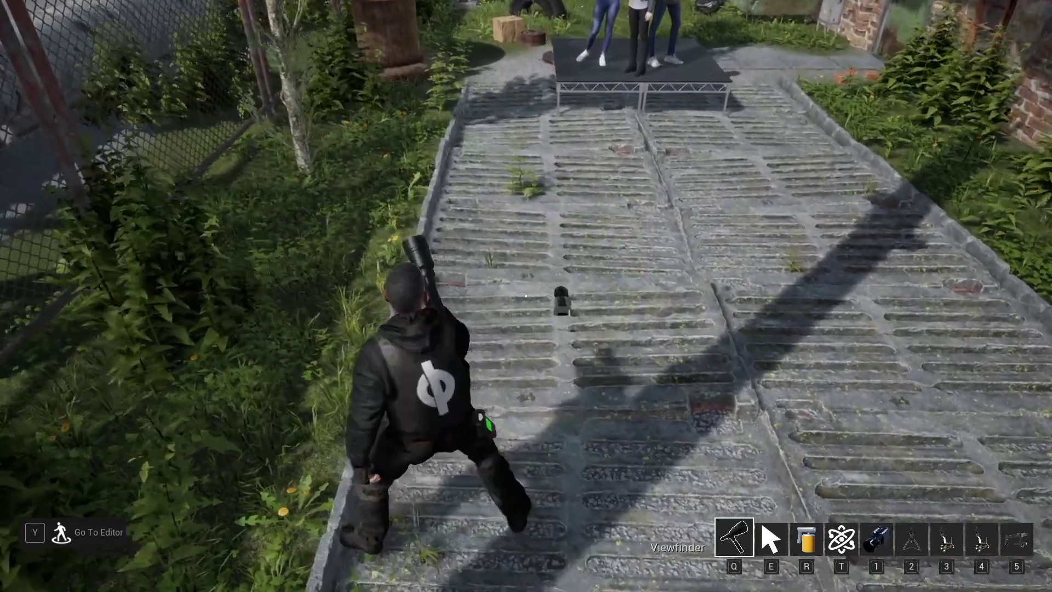
Select and enter the Free Camera on the ground and fly it toward the three actors on the stage.
{"action": "key", "text": "e"}
{"action": "left_click", "coordinate": [526, 296]}
{"action": "key", "text": "Up"}
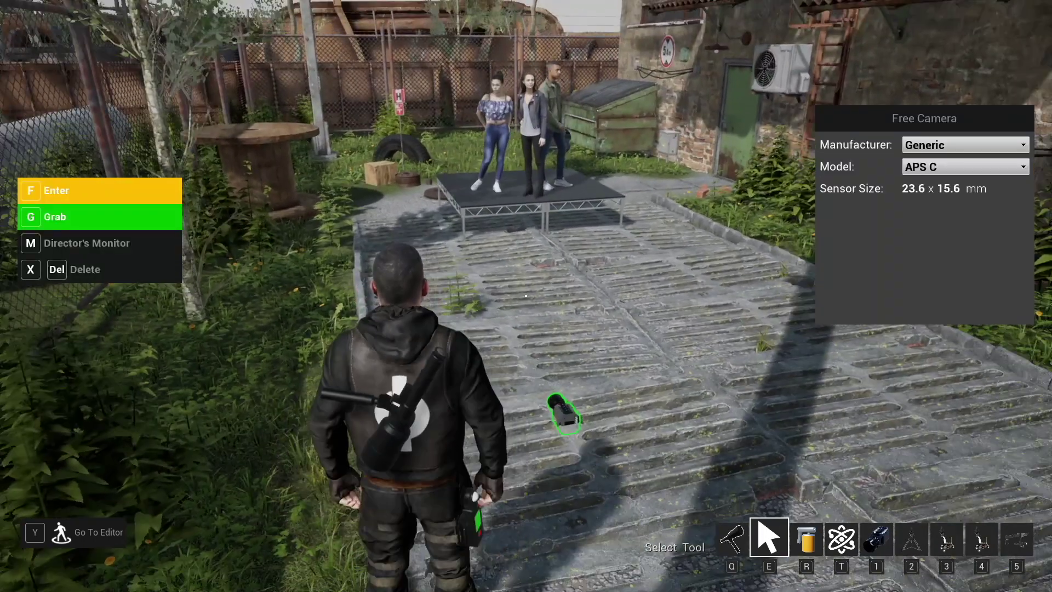
{"action": "scroll", "coordinate": [526, 296], "scroll_direction": "down", "scroll_amount": 4}
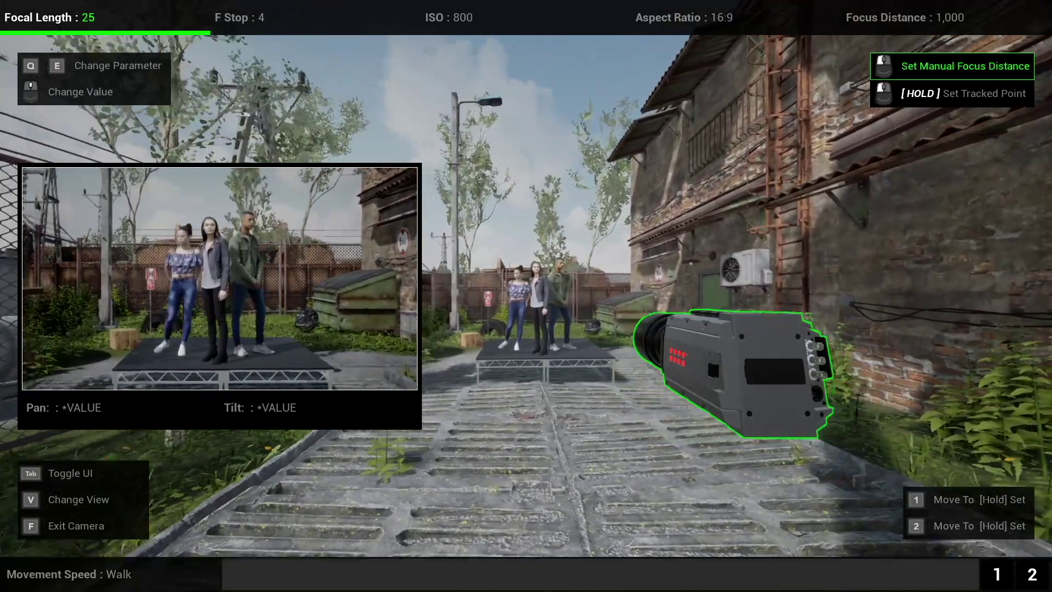
{"action": "key", "text": "d"}
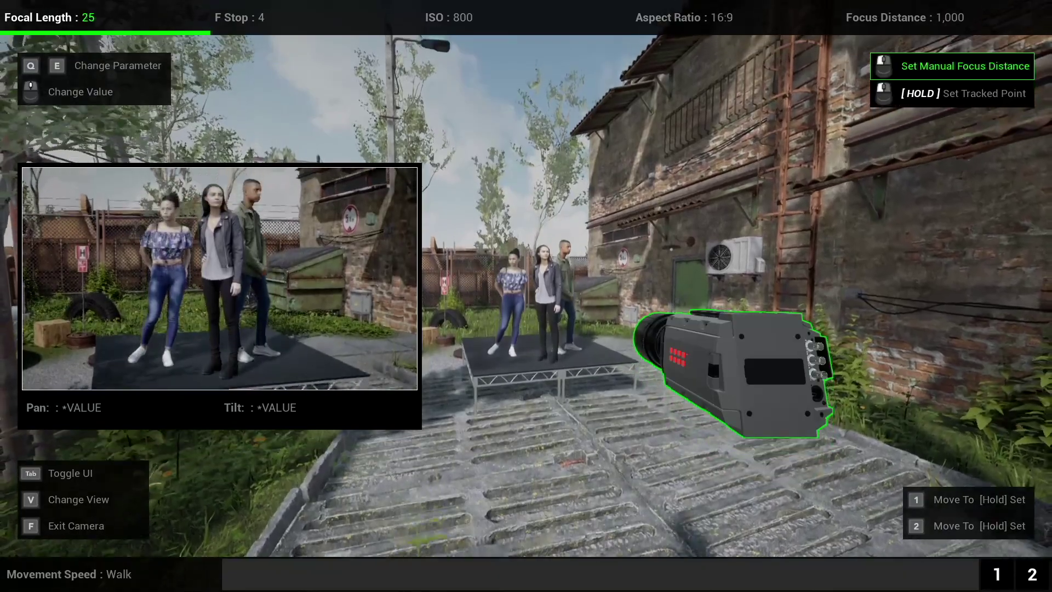
{"action": "key", "text": "w"}
{"action": "key", "text": "a"}
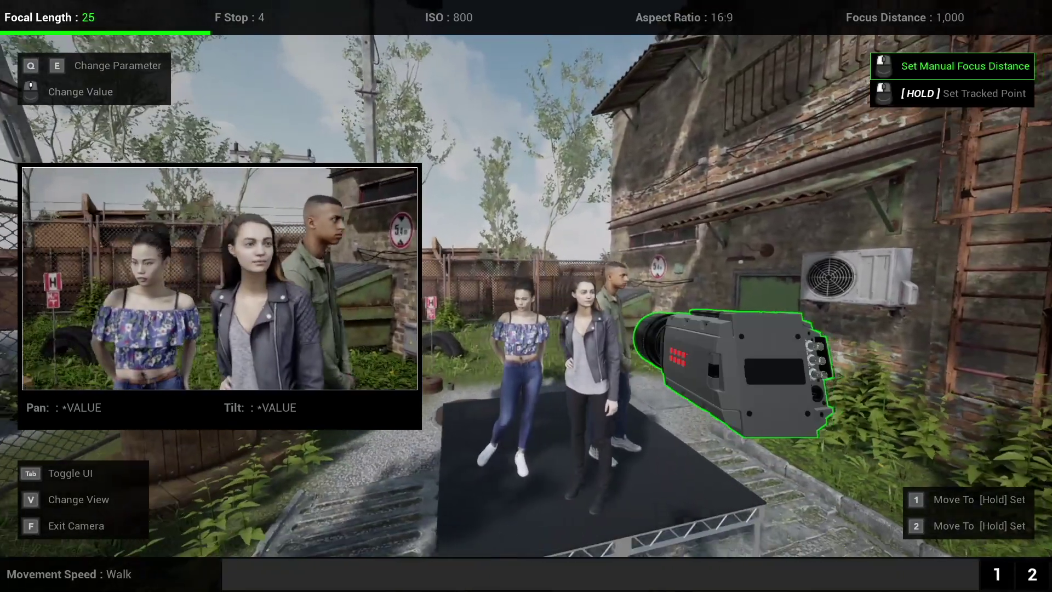
{"action": "key", "text": "s"}
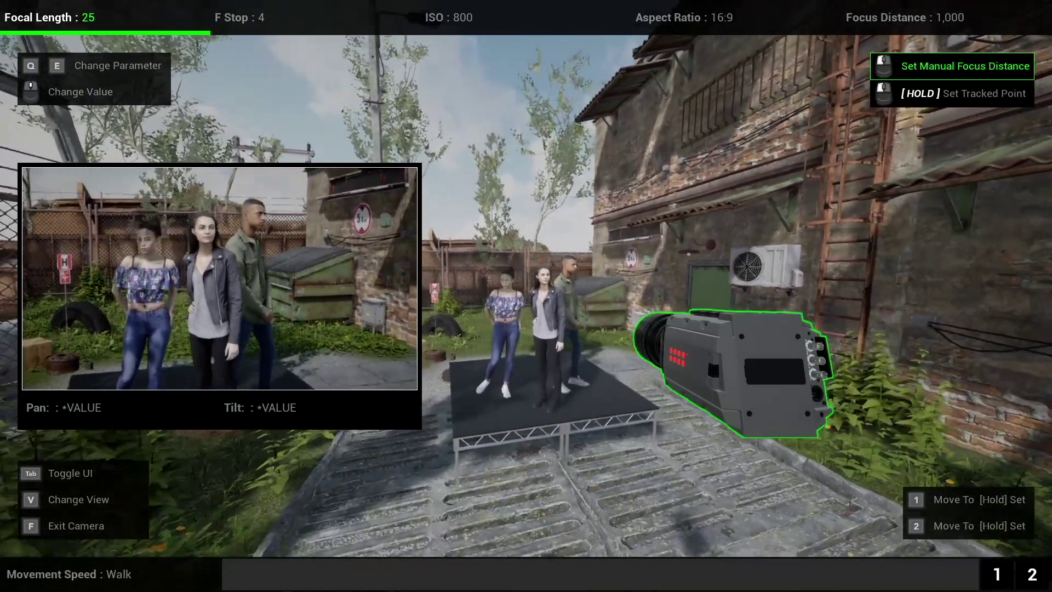
Set the camera's focal length to 28 and its movement speed to Crawl, framing the actors in the full-screen camera view.
{"action": "scroll", "coordinate": [526, 296], "scroll_direction": "up", "scroll_amount": 3}
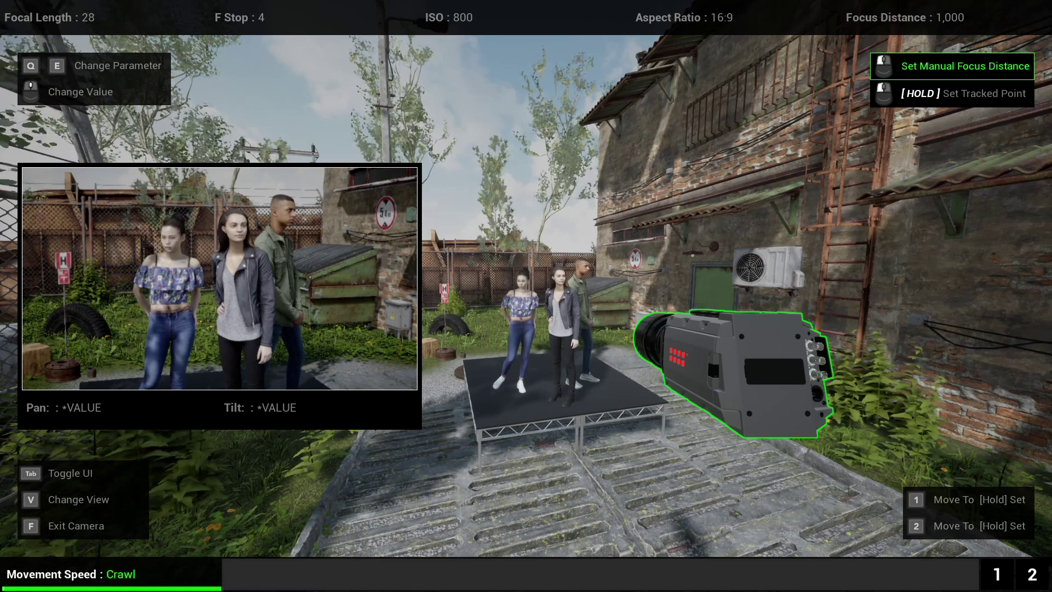
{"action": "key", "text": "w"}
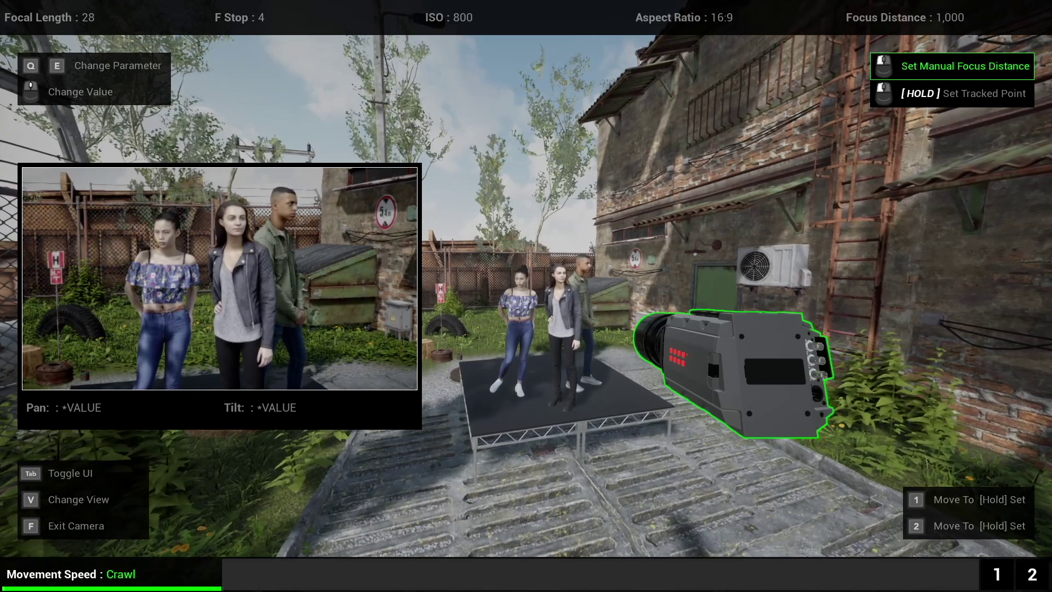
{"action": "key", "text": "v"}
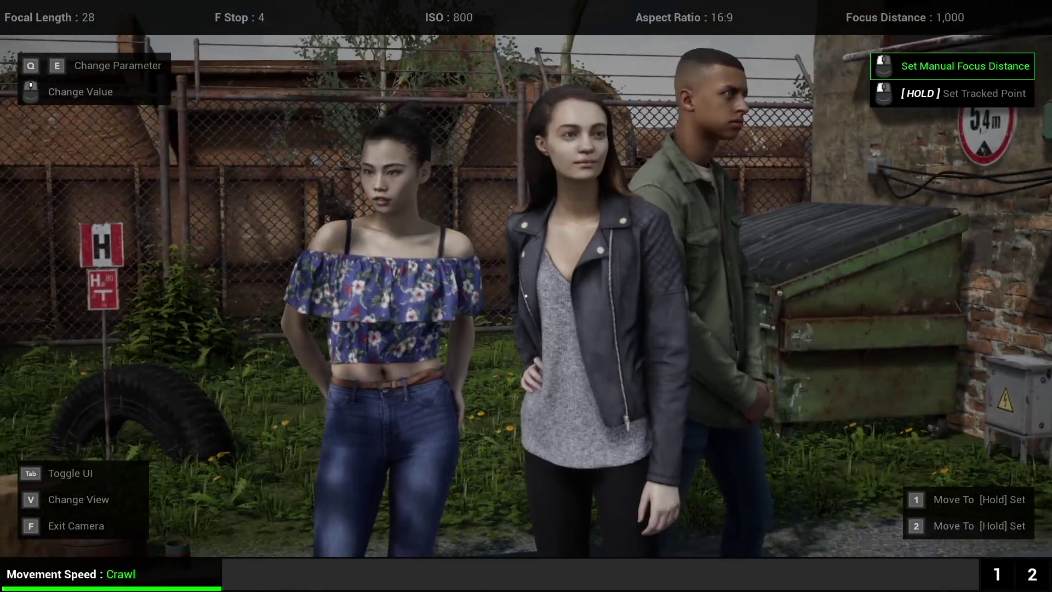
Set the Free Camera's F Stop to 2.8.
{"action": "key", "text": "q"}
{"action": "key", "text": "q"}
{"action": "key", "text": "q"}
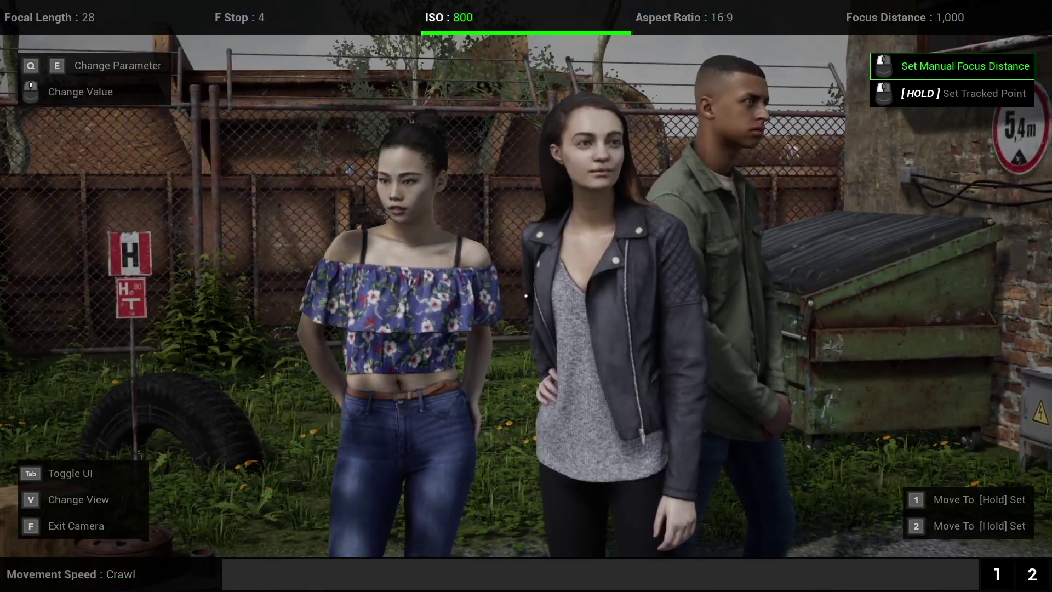
{"action": "key", "text": "q"}
{"action": "scroll", "coordinate": [526, 296], "scroll_direction": "down", "scroll_amount": 1}
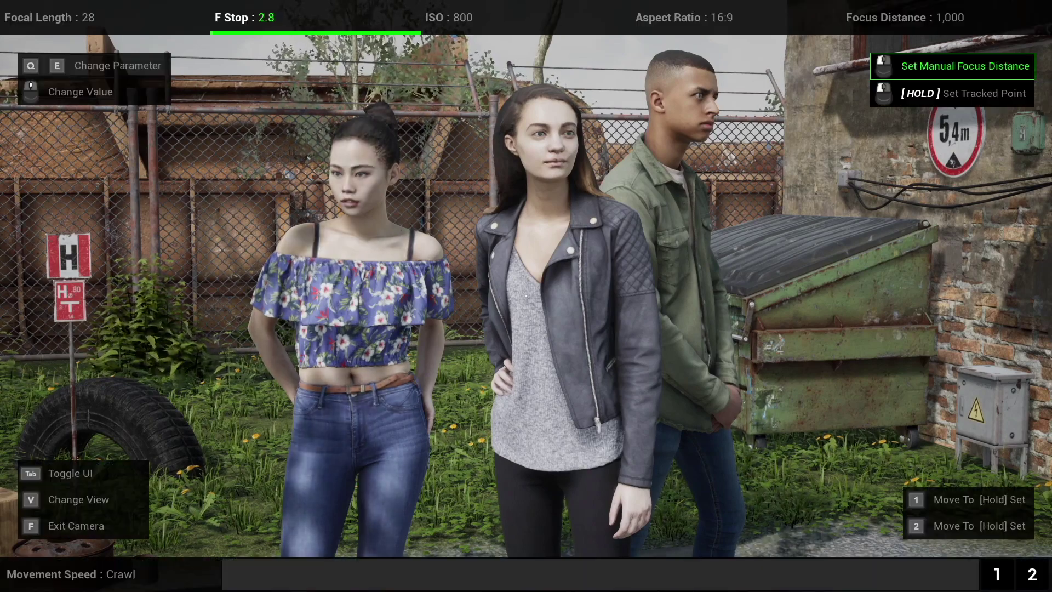
Exit the camera, view the captured shot in Storyboards, and close it to work in editor mode.
{"action": "key", "text": "v"}
{"action": "key", "text": "f"}
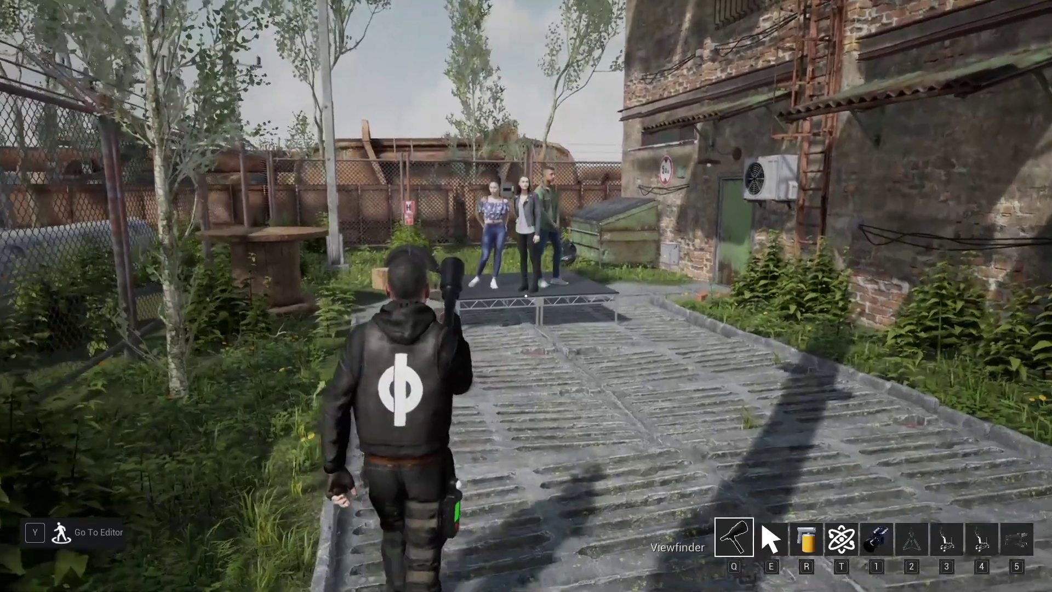
{"action": "key", "text": "y"}
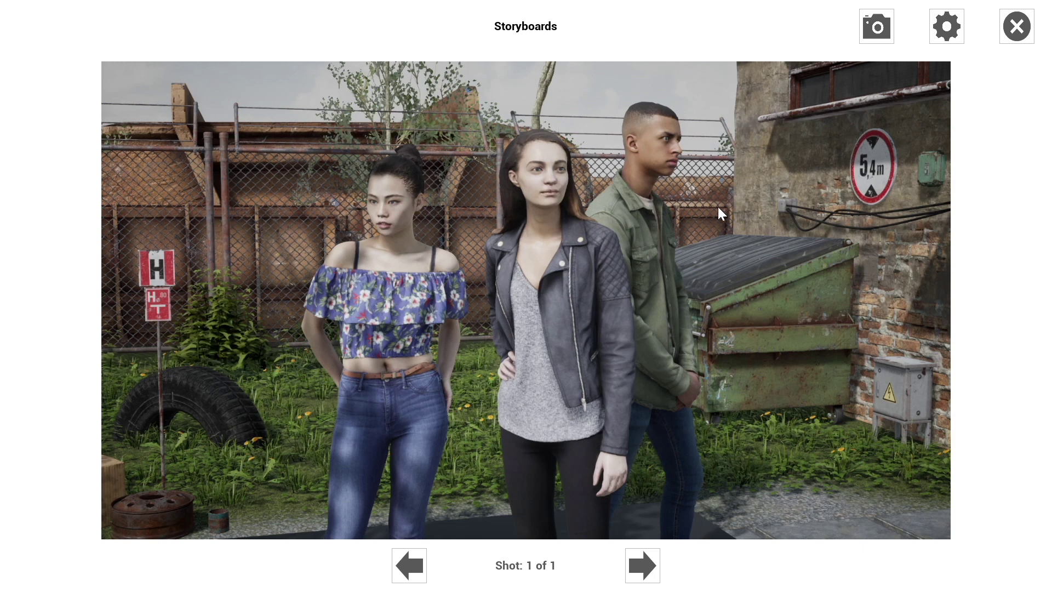
{"action": "left_click", "coordinate": [1017, 26]}
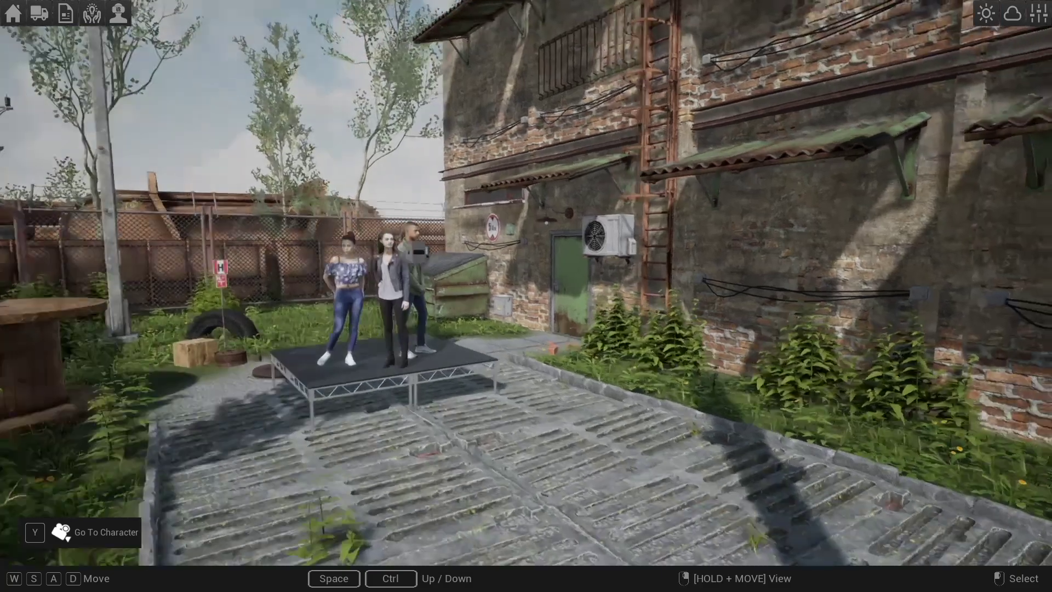
Select the Free Camera floating near the stage, check the shot through it, and exit the camera.
{"action": "key", "text": "w"}
{"action": "right_click_drag", "start_coordinate": [527, 296], "coordinate": [652, 323]}
{"action": "left_click", "coordinate": [591, 227]}
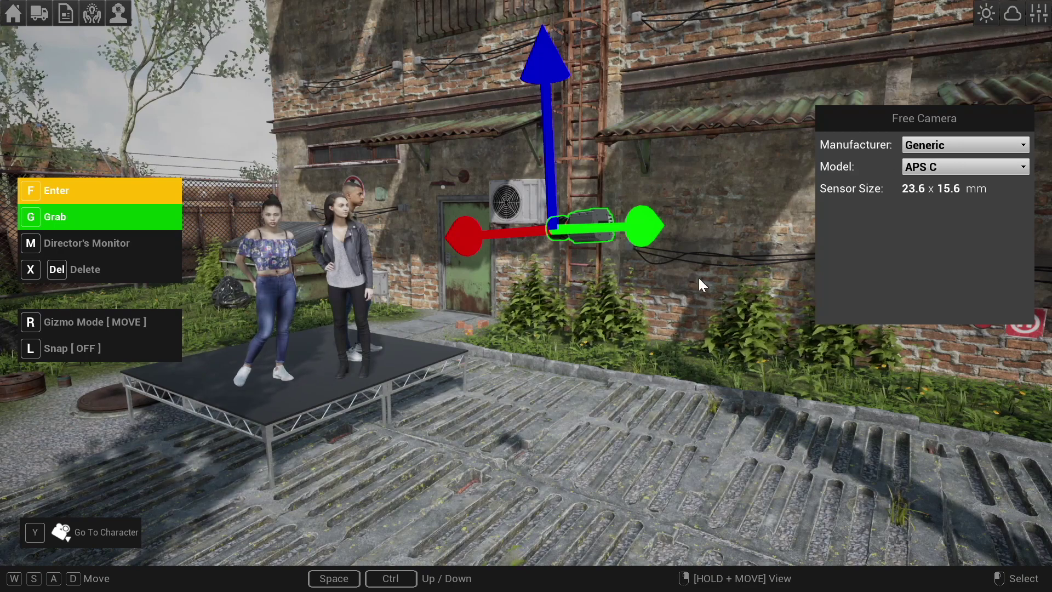
{"action": "key", "text": "f"}
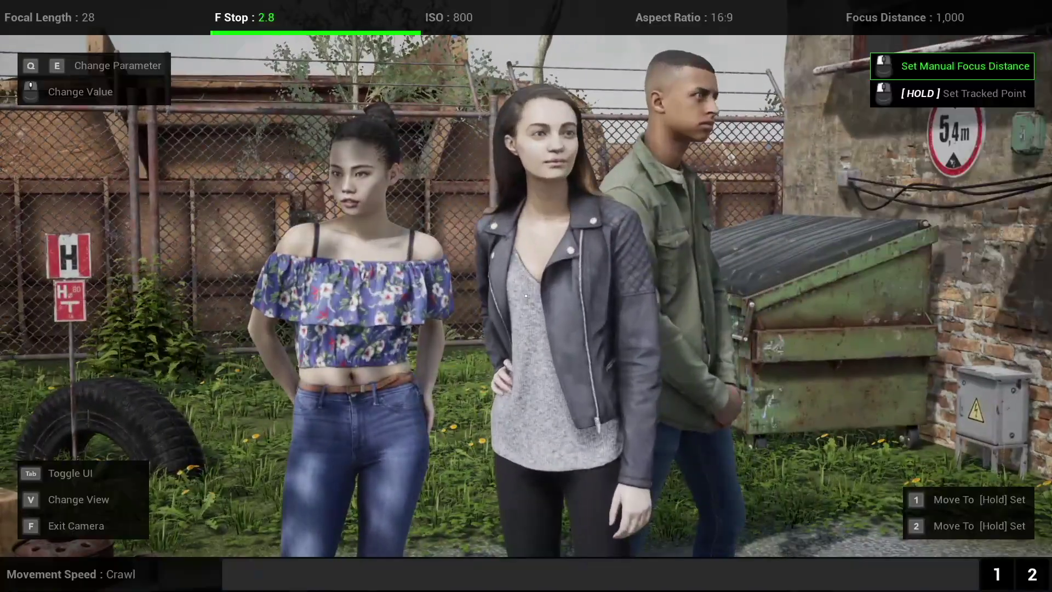
{"action": "key", "text": "f"}
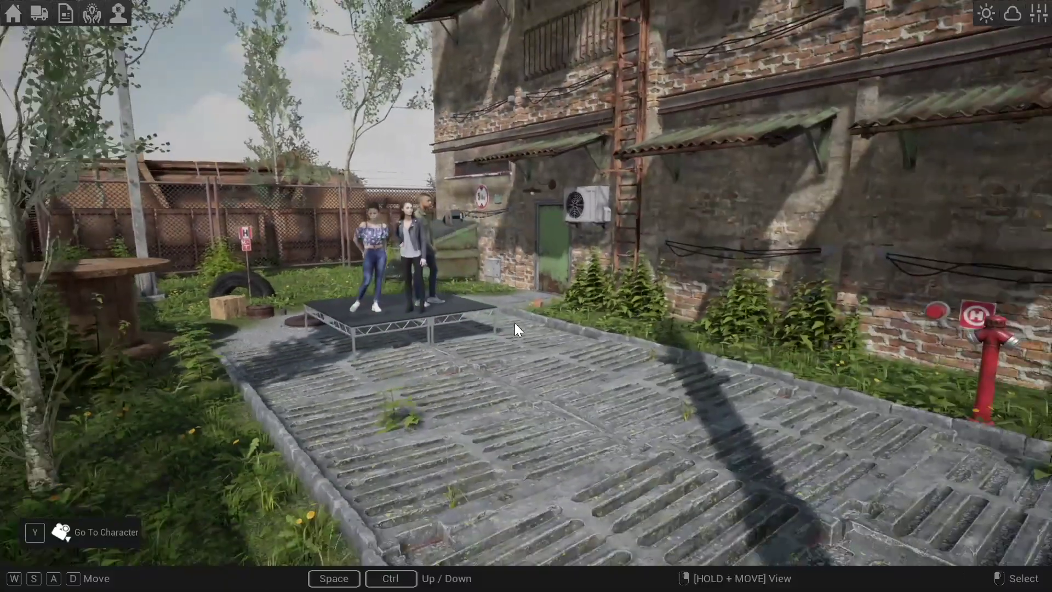
Fly around the stage area in the editor and switch back to character control.
{"action": "key", "text": "w"}
{"action": "mouse_move", "coordinate": [517, 327]}
{"action": "right_mouse_down"}
{"action": "mouse_move", "coordinate": [400, 325]}
{"action": "mouse_move", "coordinate": [526, 325]}
{"action": "right_mouse_up"}
{"action": "key", "text": "d"}
{"action": "key", "text": "s"}
{"action": "key", "text": "y"}
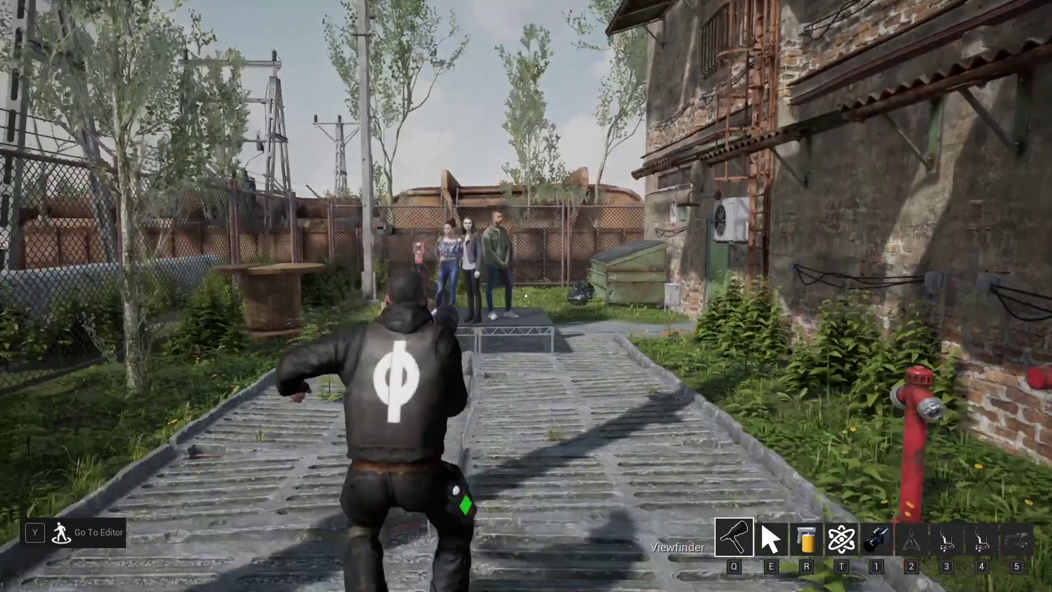
Place a Tripod camera near the grass edge of the metal ground, rotated to face the actors on the stage.
{"action": "key", "text": "2"}
{"action": "key", "text": "w"}
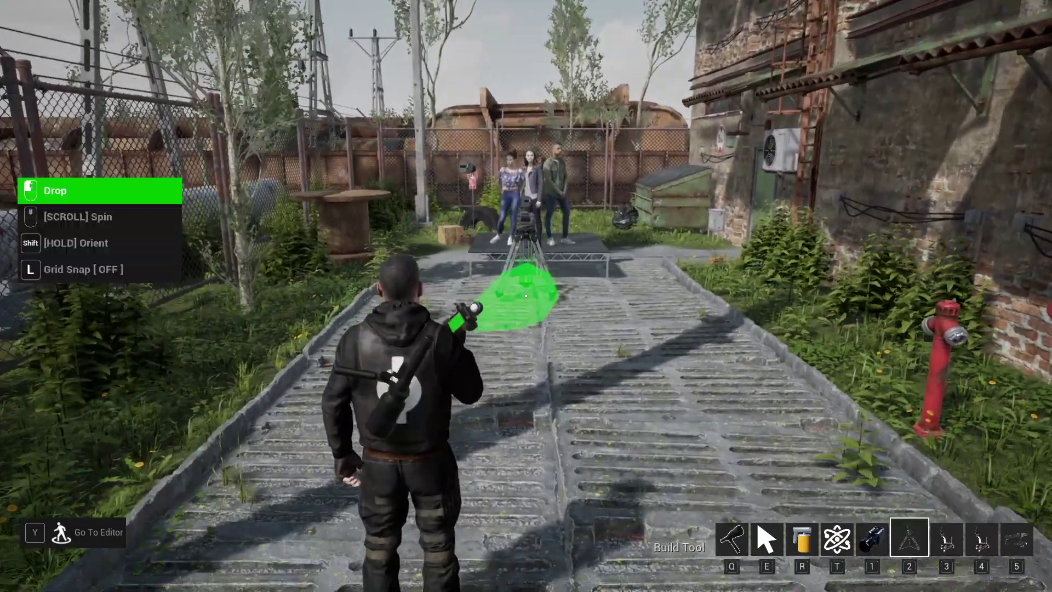
{"action": "key", "text": "d"}
{"action": "scroll", "coordinate": [526, 296], "scroll_direction": "down", "scroll_amount": 5}
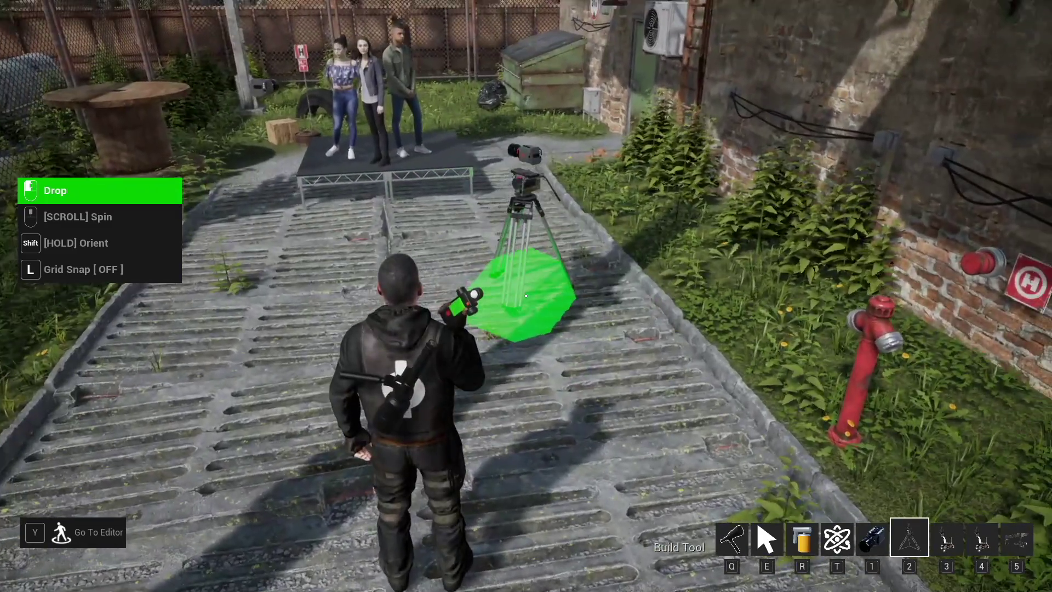
{"action": "key", "text": "w"}
{"action": "key", "text": "d"}
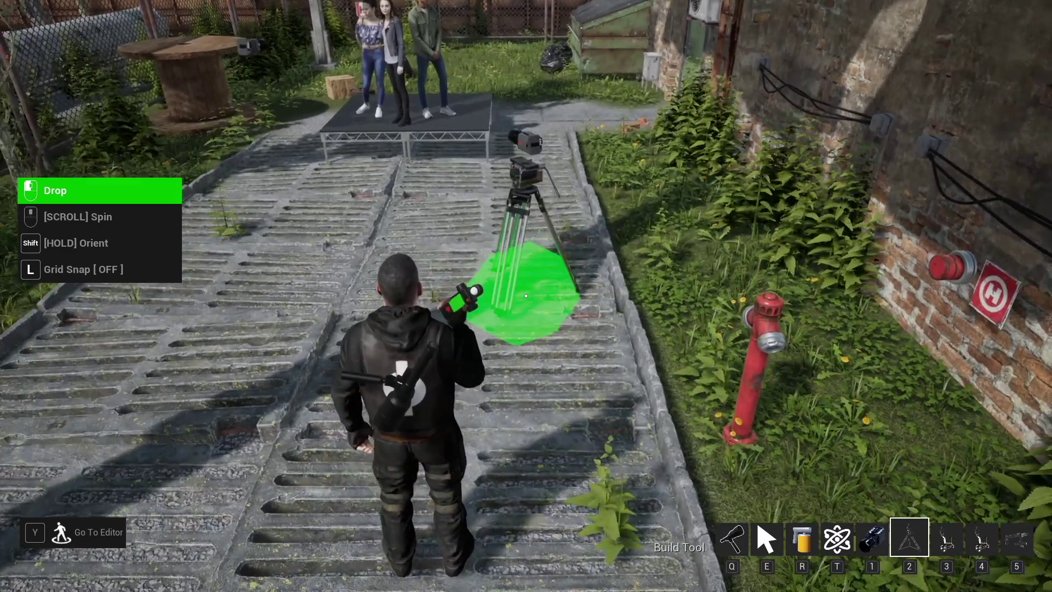
{"action": "left_click", "coordinate": [526, 296]}
{"action": "key", "text": "q"}
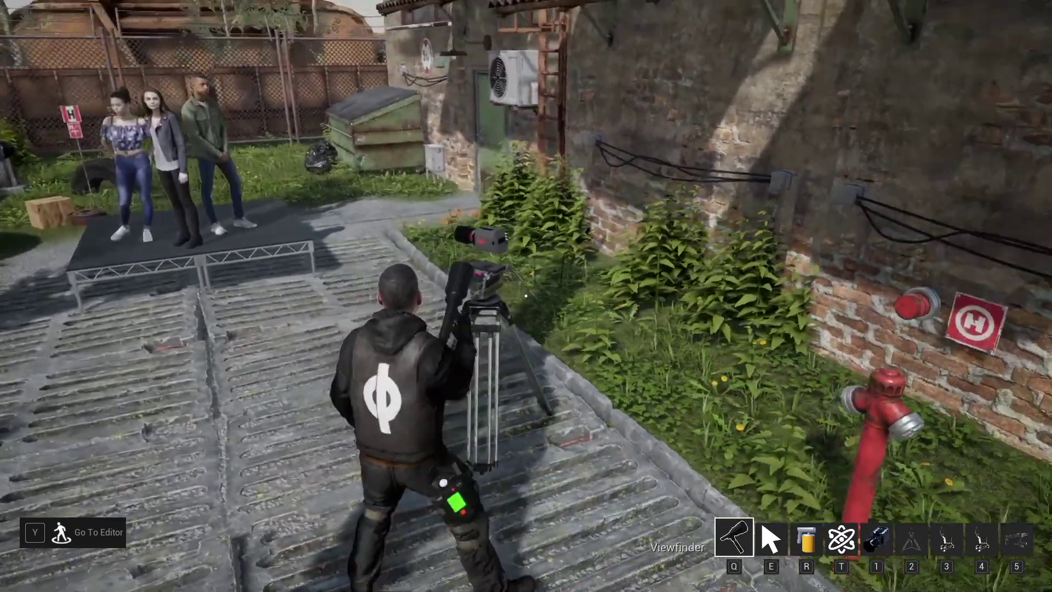
Select and enter the tripod camera and aim it at the three actors on the stage.
{"action": "key", "text": "d"}
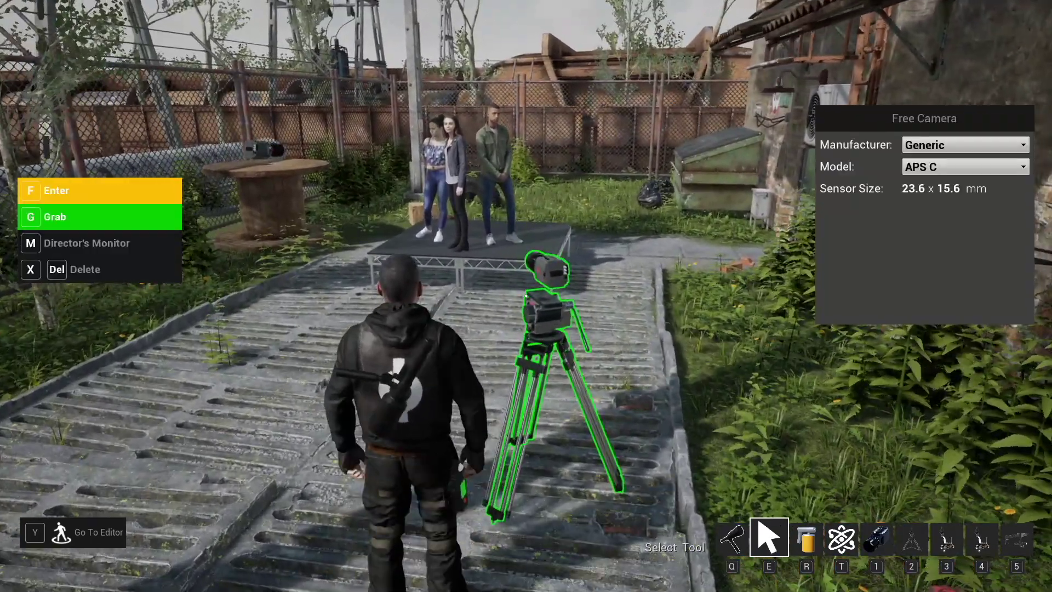
{"action": "key", "text": "f"}
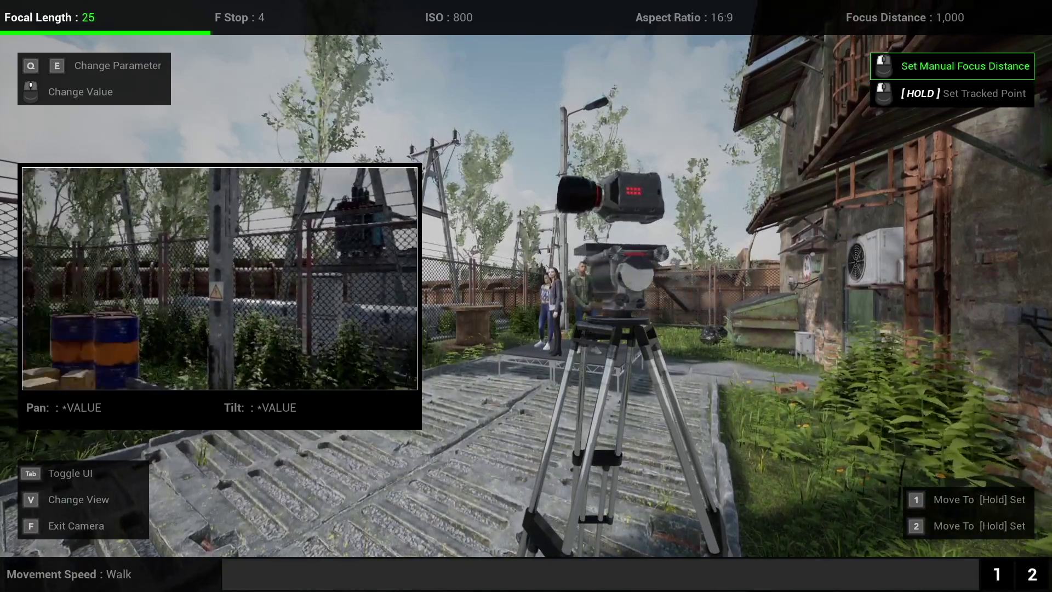
{"action": "key", "text": "w"}
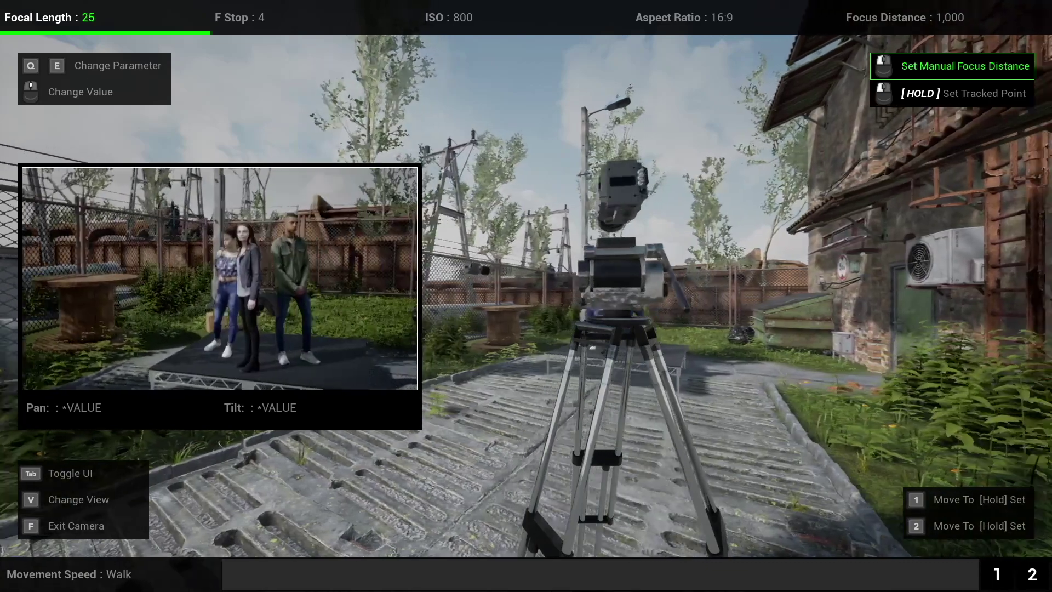
Set the tripod camera's focal length to 85 and move it sideways and vertically between positions 1 and 2 to reframe the actors.
{"action": "key", "text": "d"}
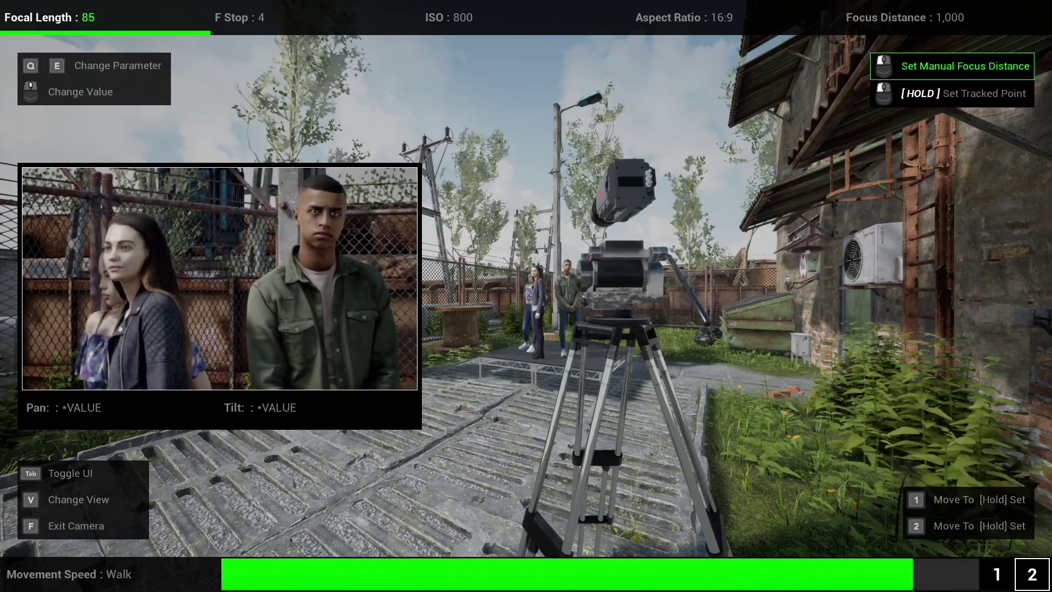
{"action": "key", "text": "ctrl"}
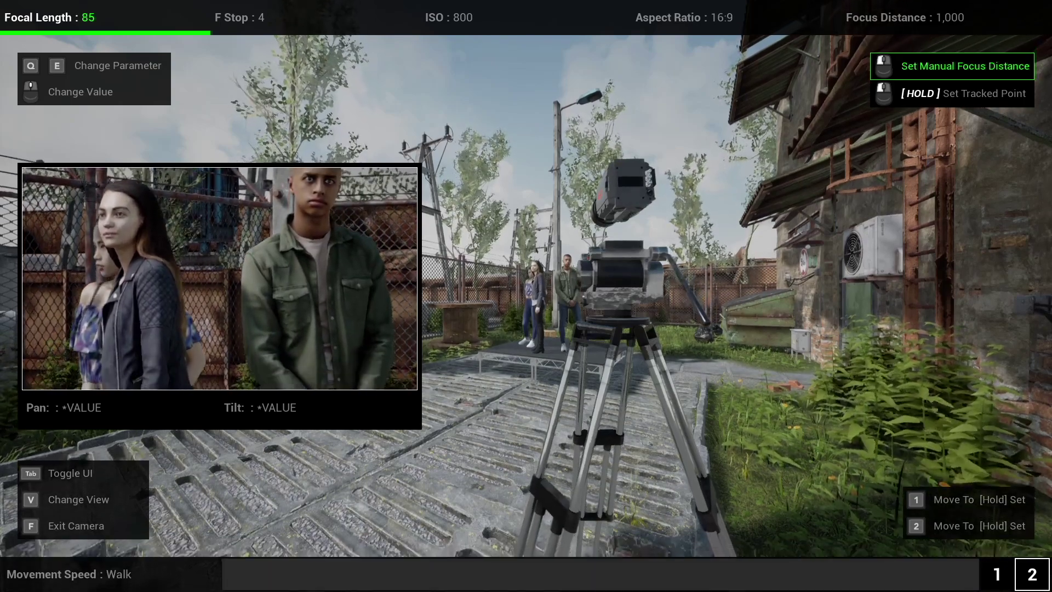
{"action": "key", "text": "a"}
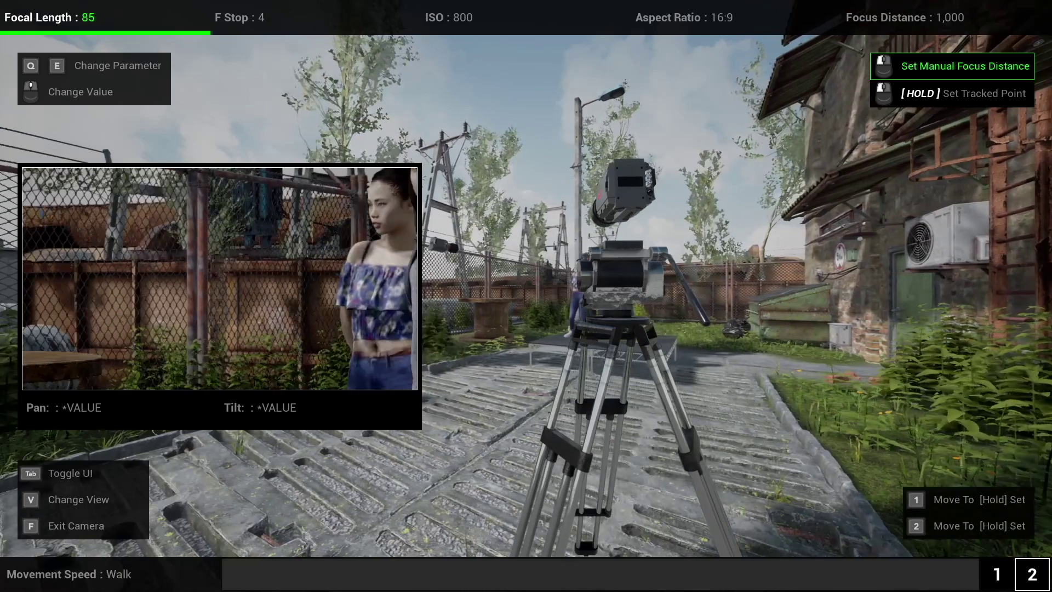
{"action": "key", "text": "1"}
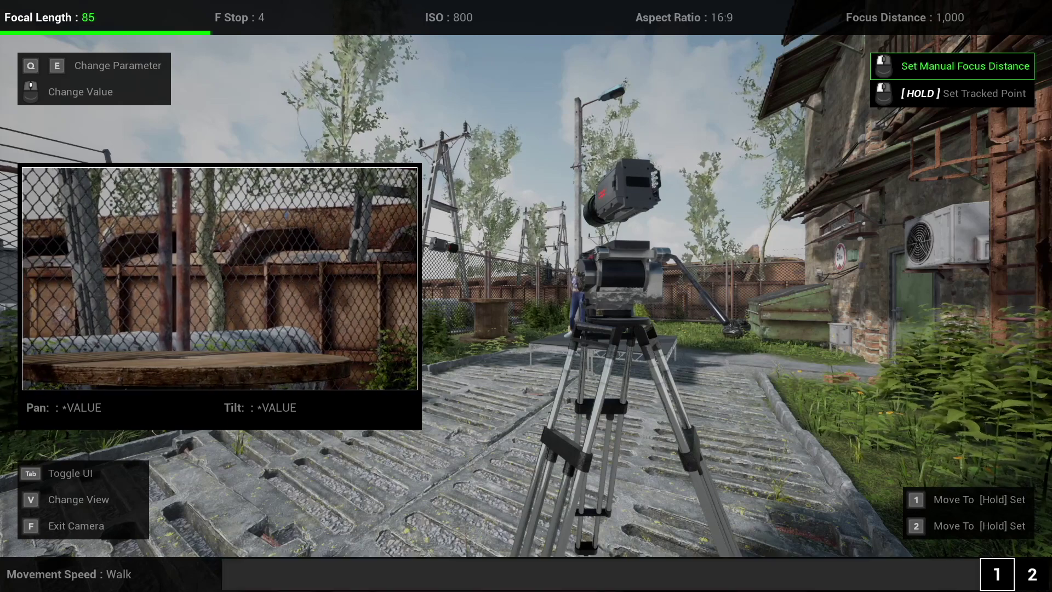
{"action": "key", "text": "d"}
{"action": "key", "text": "space"}
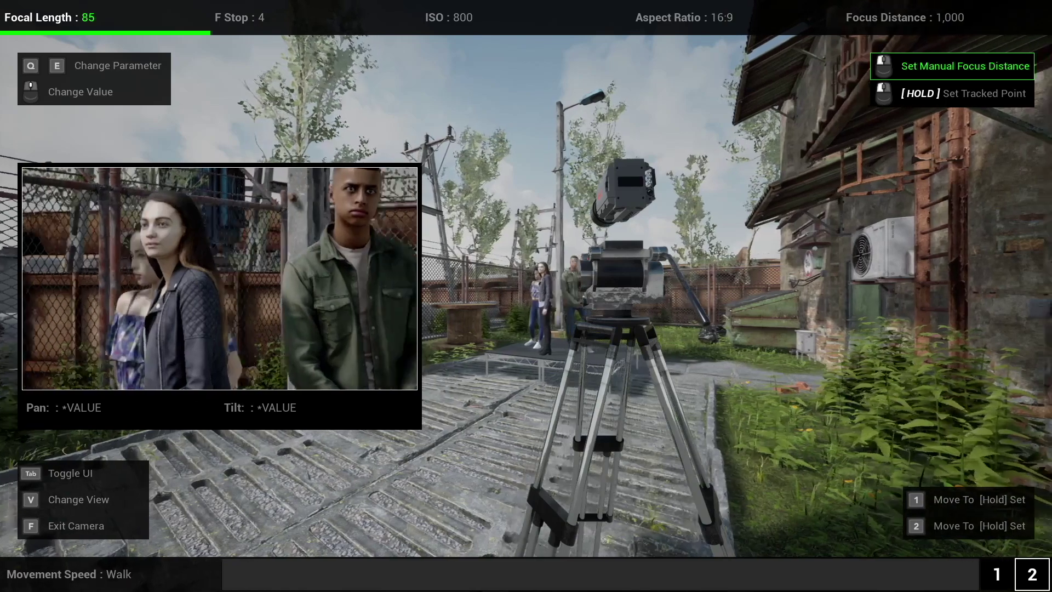
{"action": "key", "text": "s"}
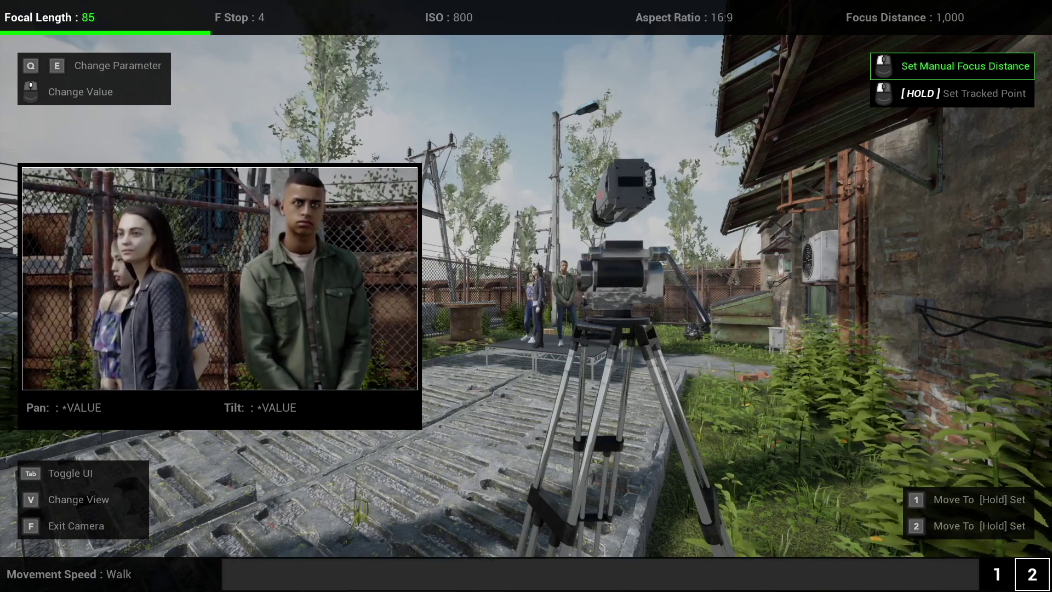
Switch to the full camera view, set the manual focus on the man in the green shirt, and run the move to position 2.
{"action": "key", "text": "v"}
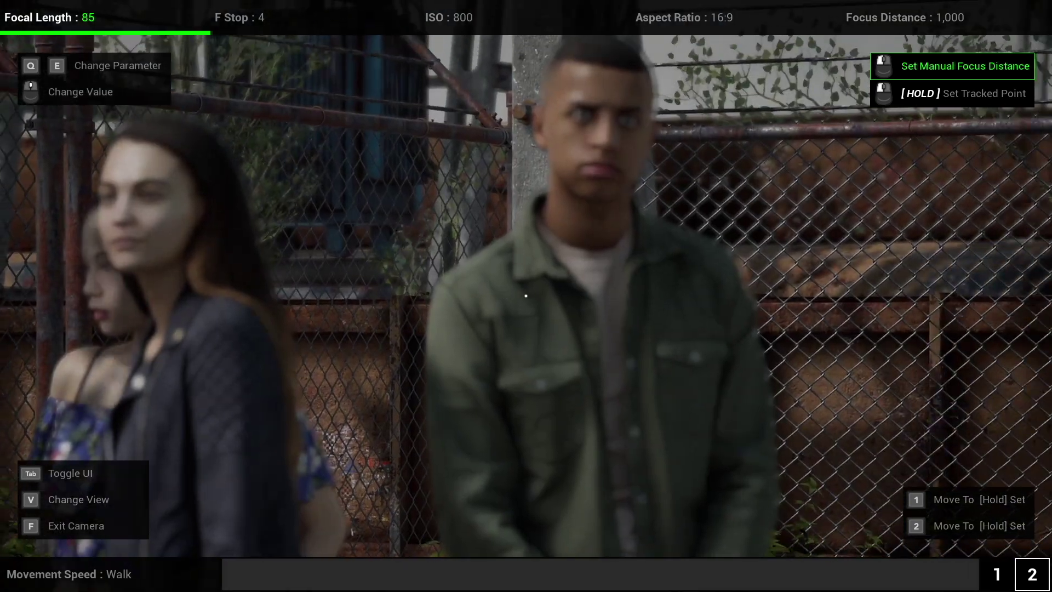
{"action": "left_click", "coordinate": [526, 296]}
{"action": "key", "text": "2"}
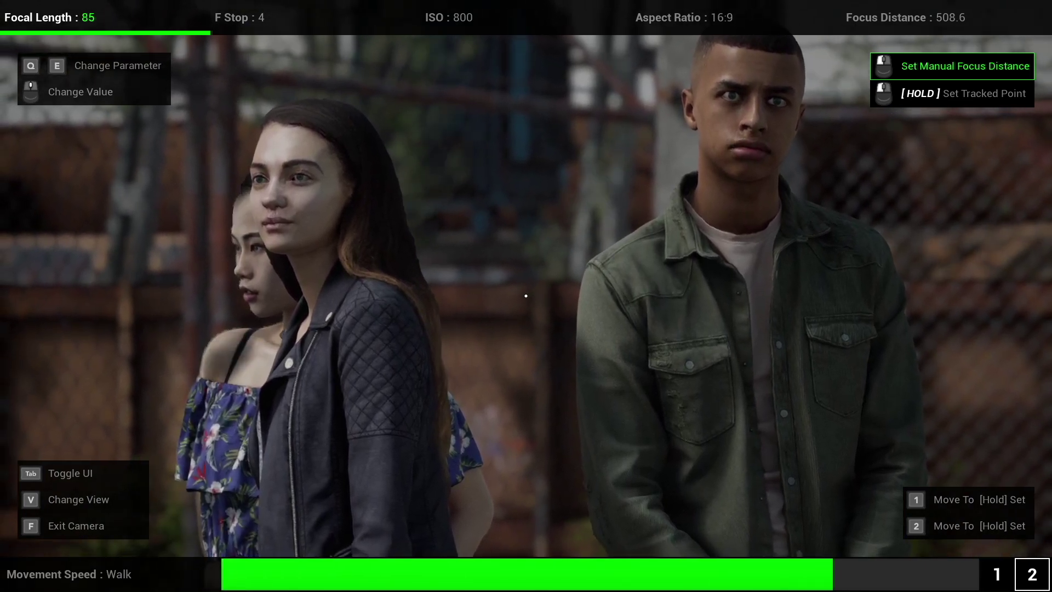
Set the tripod camera's F Stop to 2.8, return to the external view and exit the camera.
{"action": "key", "text": "e"}
{"action": "scroll", "coordinate": [527, 296], "scroll_direction": "down", "scroll_amount": 1}
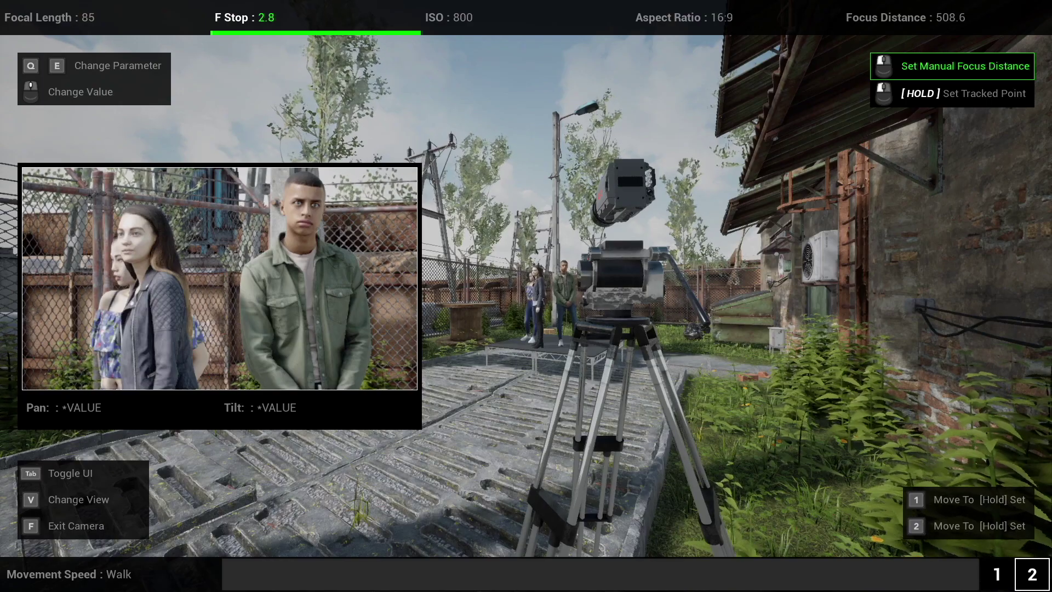
{"action": "key", "text": "v"}
{"action": "key", "text": "v"}
{"action": "key", "text": "f"}
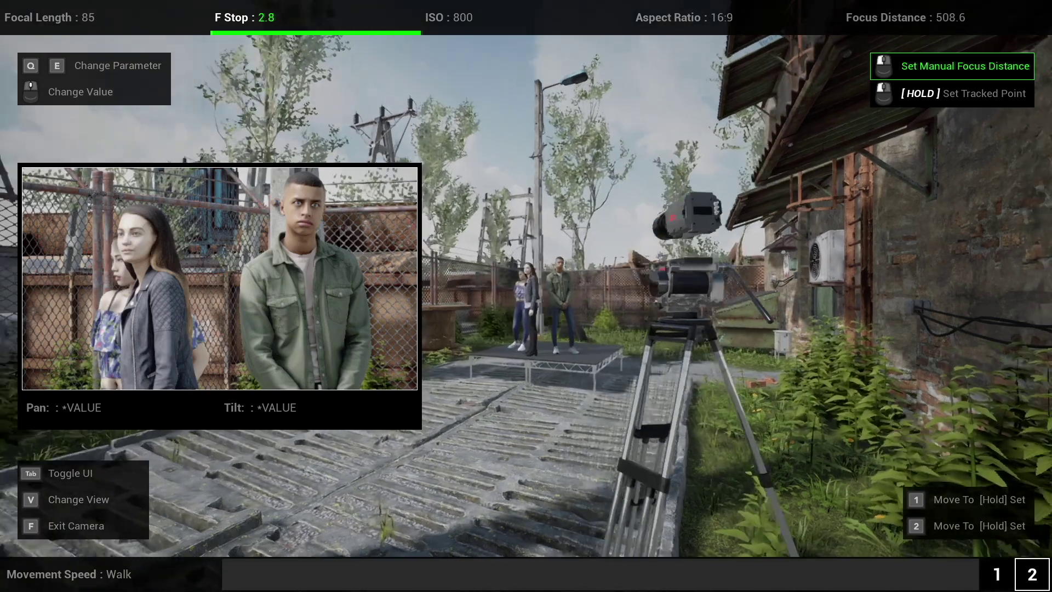
Open the Storyboards, move the 85mm shot ahead of the 28mm shot, restore the original order, and close the Storyboards.
{"action": "key", "text": "q"}
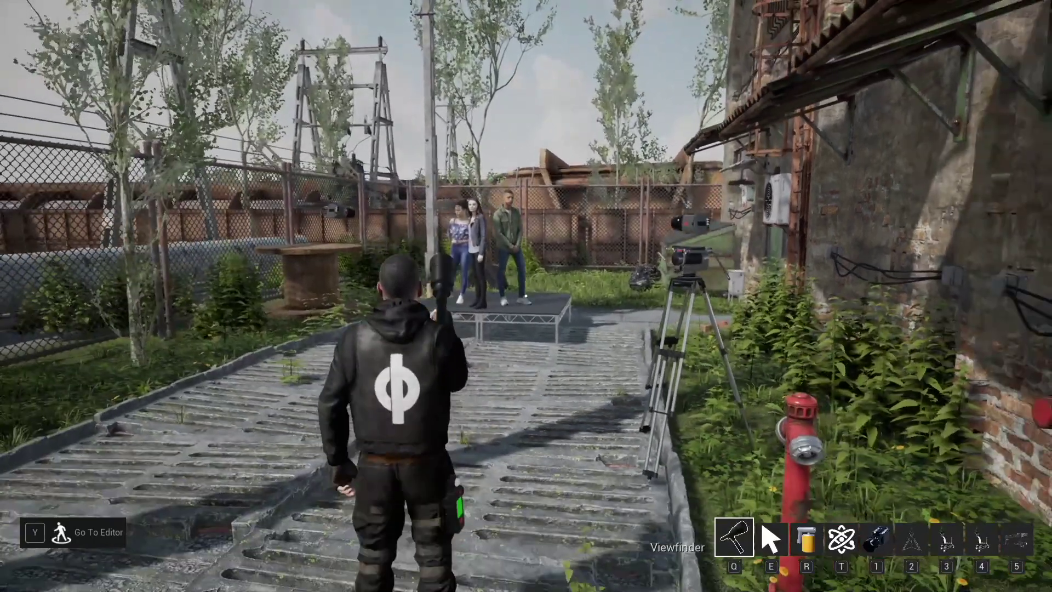
{"action": "key", "text": "Tab"}
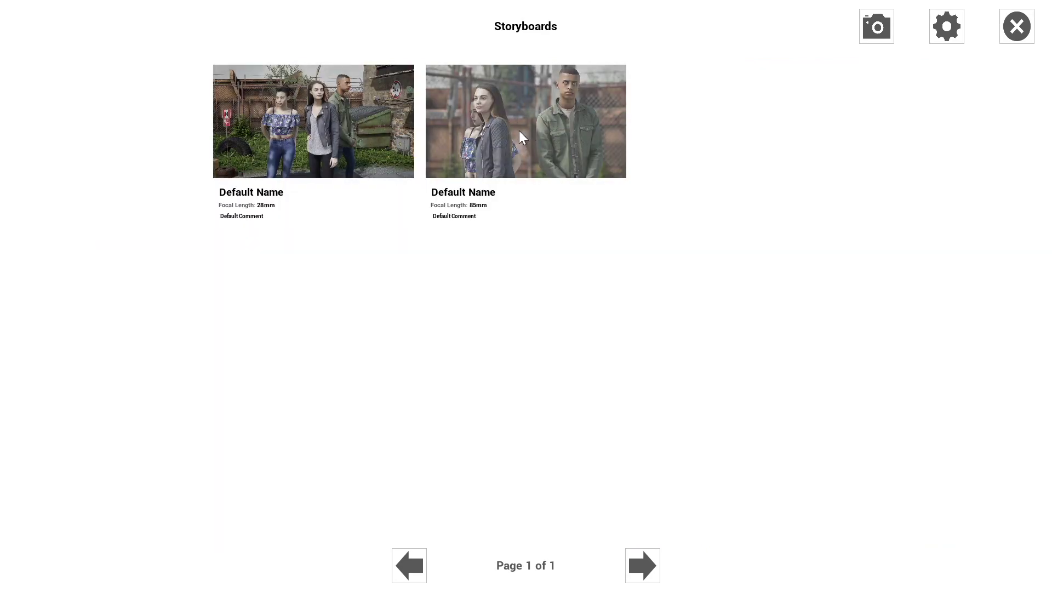
{"action": "left_click", "coordinate": [478, 138]}
{"action": "left_click", "coordinate": [450, 165]}
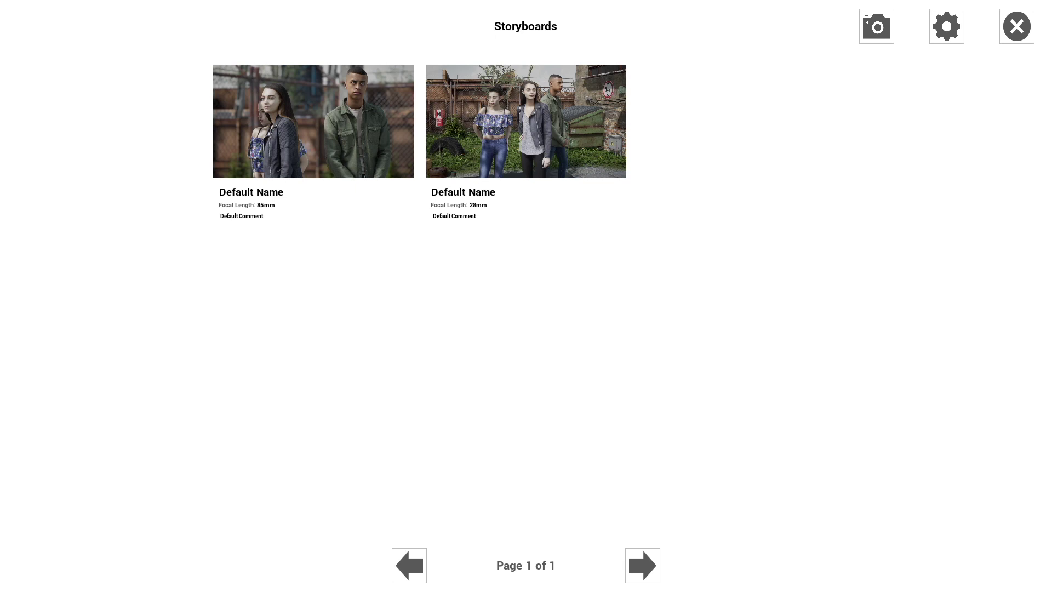
{"action": "left_click", "coordinate": [472, 107]}
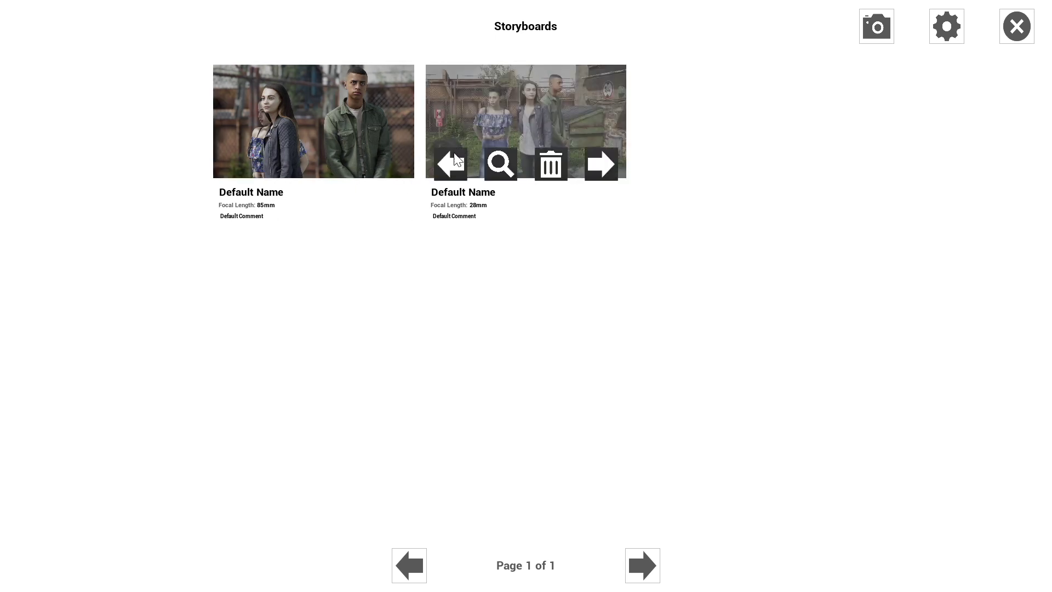
{"action": "left_click", "coordinate": [449, 165]}
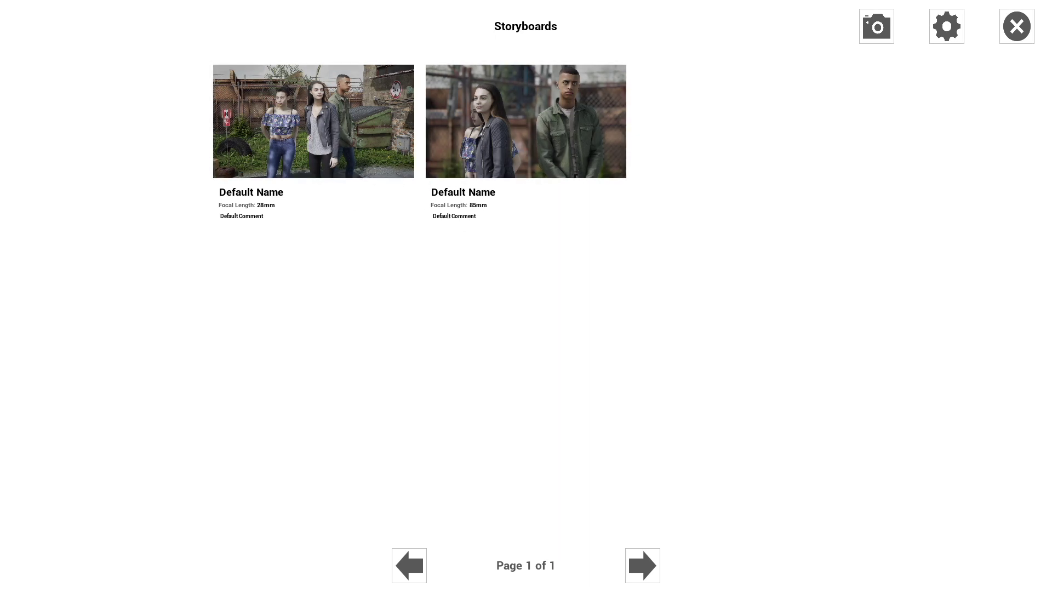
{"action": "left_click", "coordinate": [1028, 33]}
Place a straight-track camera dolly in the middle of the metal ground, facing the stage.
{"action": "key", "text": "w"}
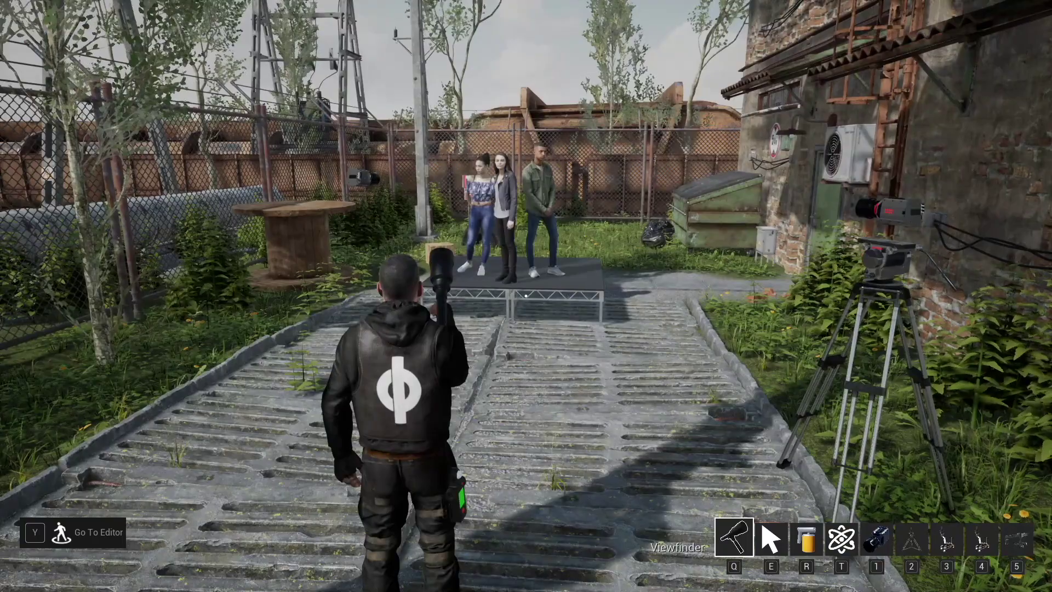
{"action": "key", "text": "a"}
{"action": "key", "text": "s"}
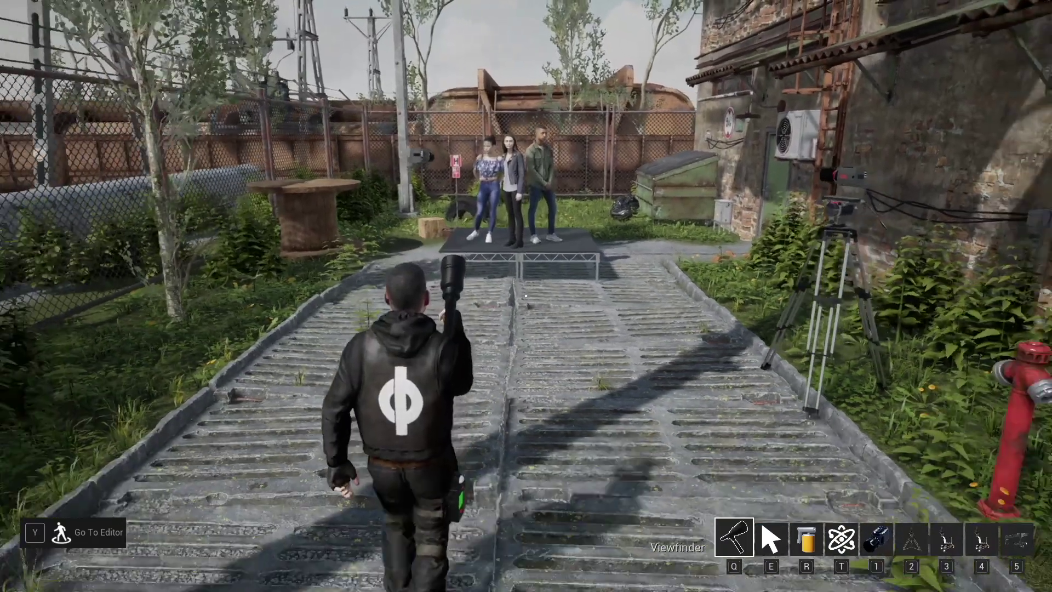
{"action": "key", "text": "3"}
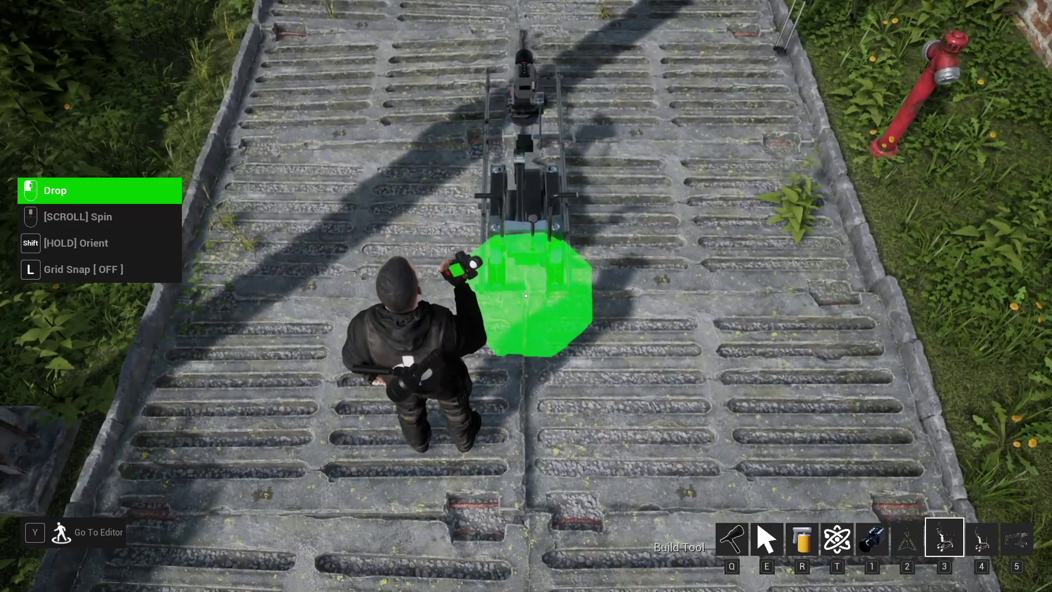
{"action": "key", "text": "q"}
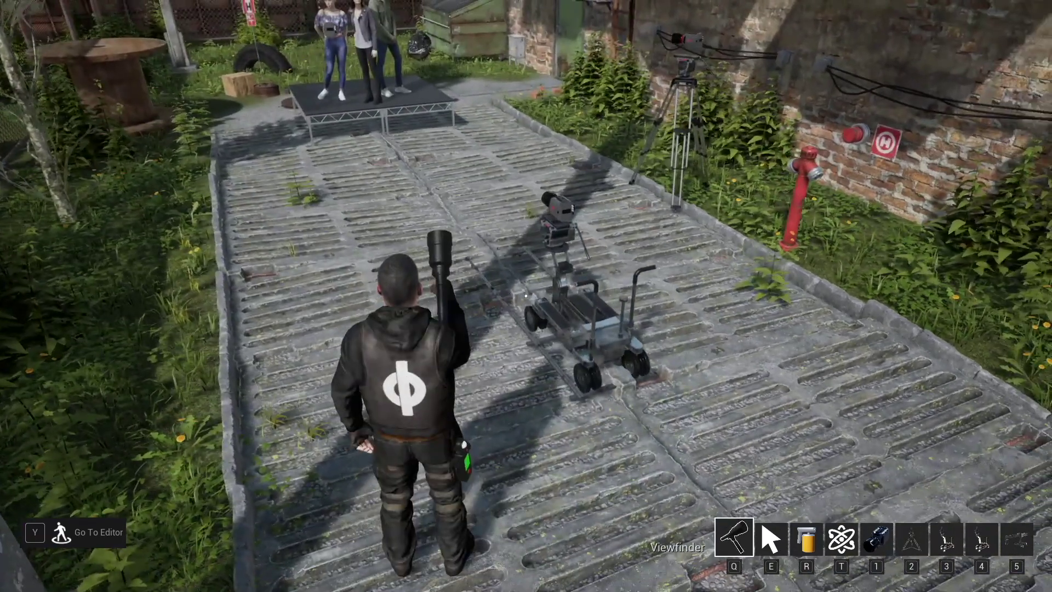
Switch to the editor, select the straight-track dolly and shift it slightly on the metal ground.
{"action": "key", "text": "y"}
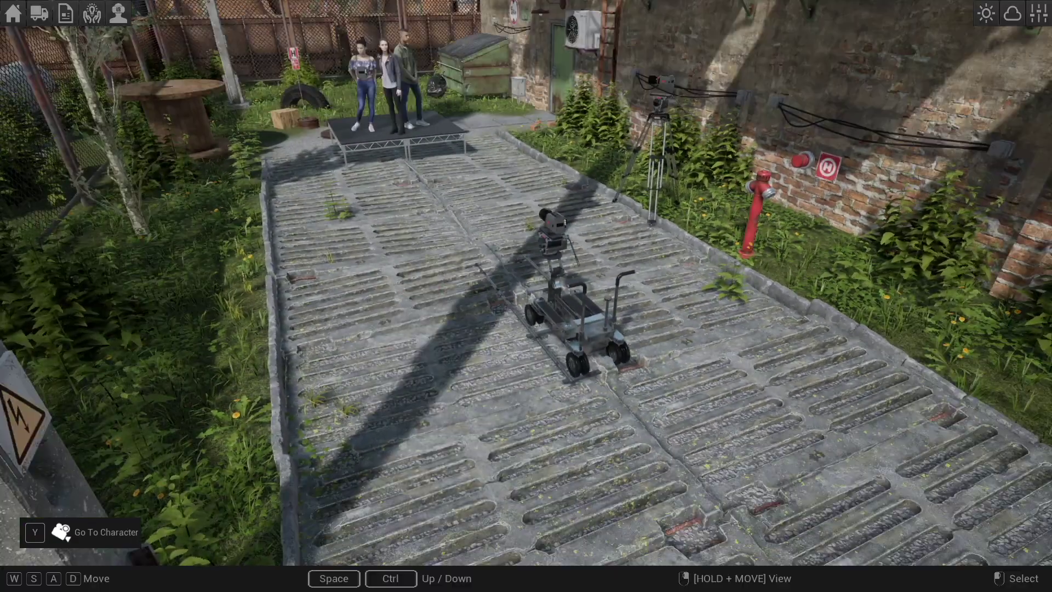
{"action": "key", "text": "ctrl"}
{"action": "right_click_drag", "start_coordinate": [614, 460], "coordinate": [629, 359]}
{"action": "left_click", "coordinate": [589, 369]}
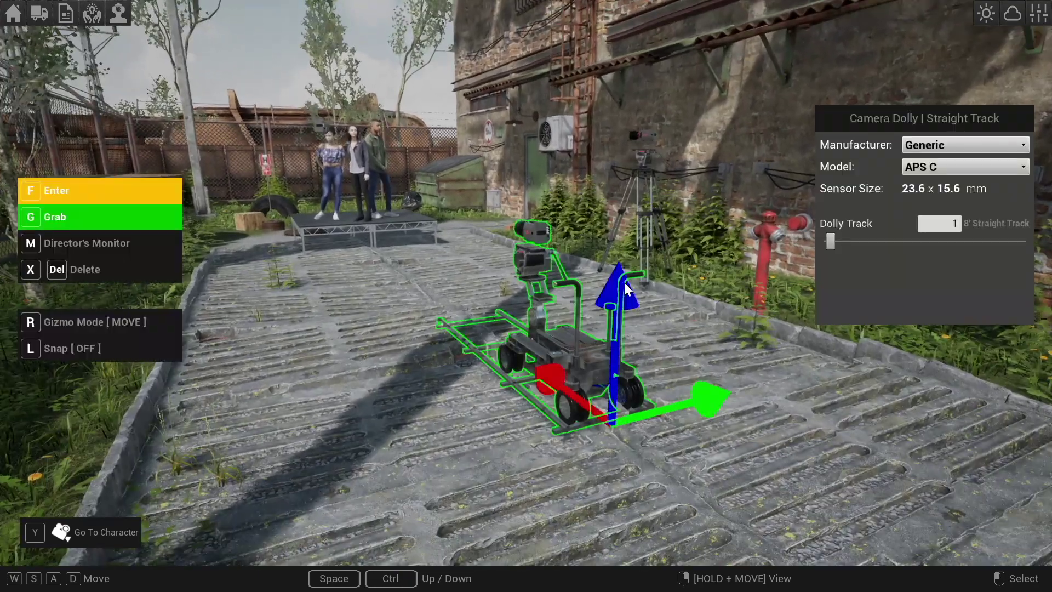
{"action": "mouse_move", "coordinate": [623, 282]}
{"action": "left_mouse_down"}
{"action": "mouse_move", "coordinate": [615, 254]}
{"action": "mouse_move", "coordinate": [605, 300]}
{"action": "mouse_move", "coordinate": [607, 279]}
{"action": "left_mouse_up"}
{"action": "left_click_drag", "start_coordinate": [547, 363], "coordinate": [566, 376]}
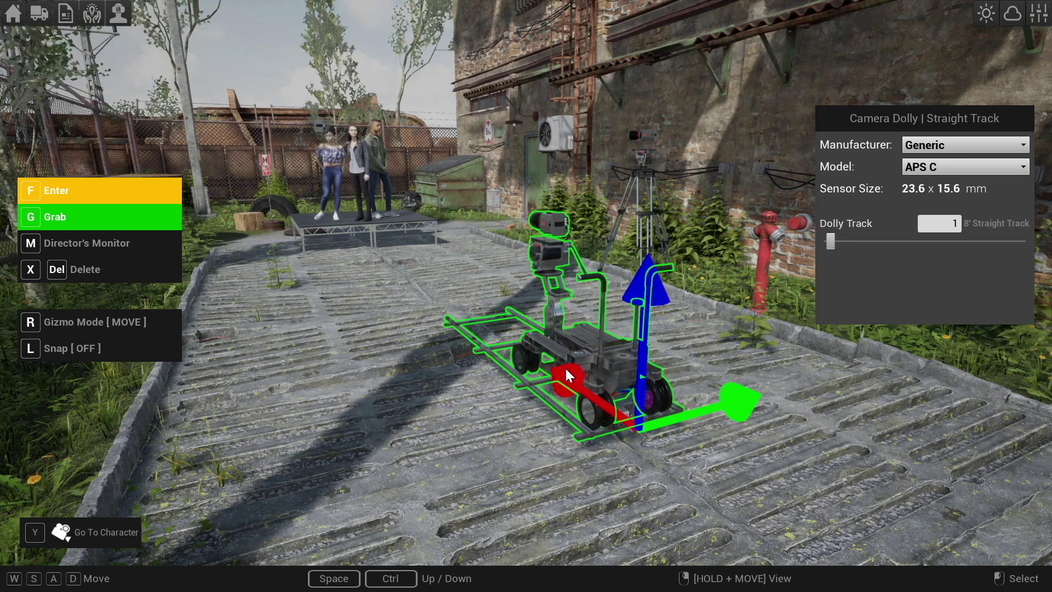
Extend the dolly track to 3 straight sections toward the stage and set the camera manufacturer to Arri.
{"action": "right_click_drag", "start_coordinate": [748, 261], "coordinate": [727, 242]}
{"action": "key", "text": "w"}
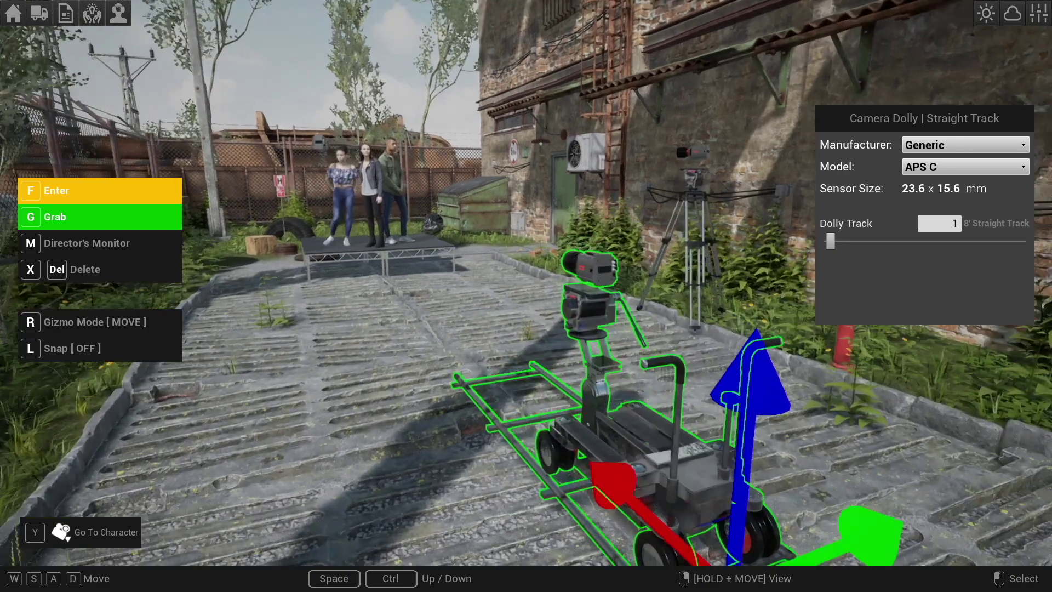
{"action": "key", "text": "s"}
{"action": "mouse_move", "coordinate": [832, 241]}
{"action": "left_mouse_down"}
{"action": "mouse_move", "coordinate": [1023, 241]}
{"action": "mouse_move", "coordinate": [836, 254]}
{"action": "left_mouse_up"}
{"action": "left_click", "coordinate": [915, 148]}
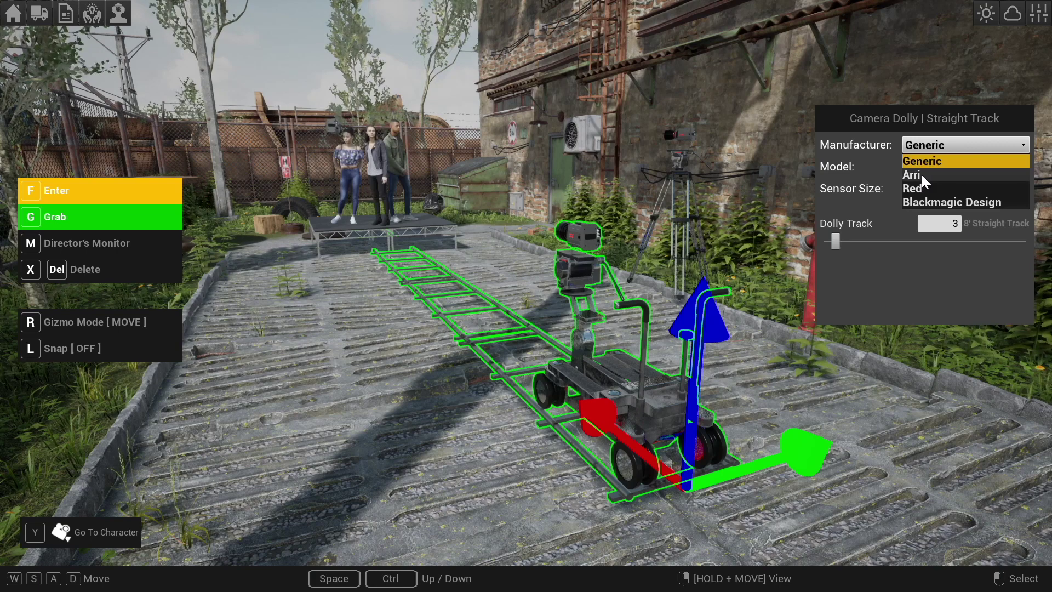
{"action": "left_click", "coordinate": [921, 175]}
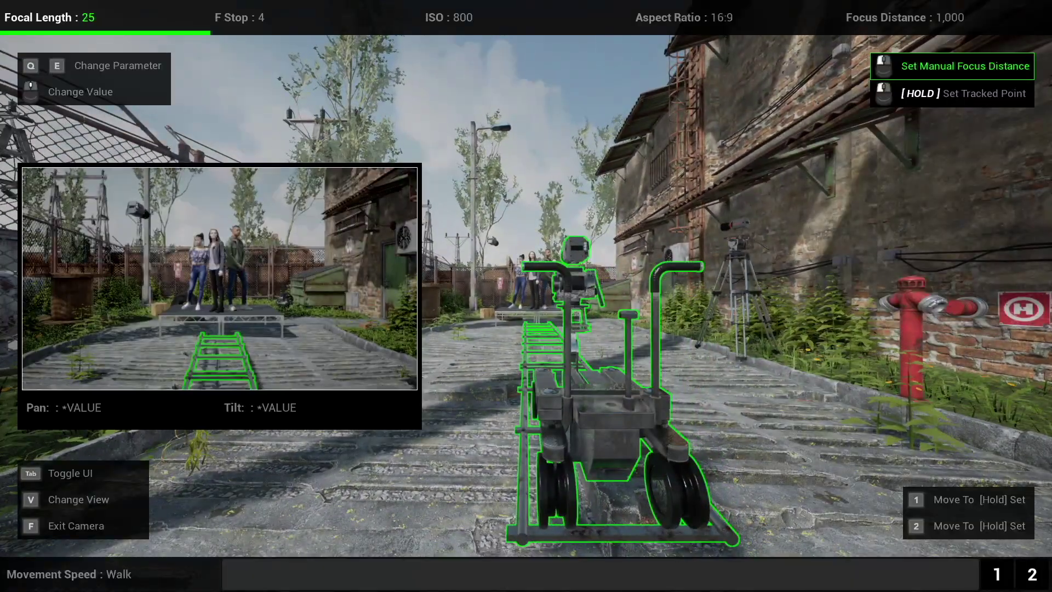
Roll the dolly camera back and forth along its track and raise its arm to frame the three actors.
{"action": "key", "text": "w"}
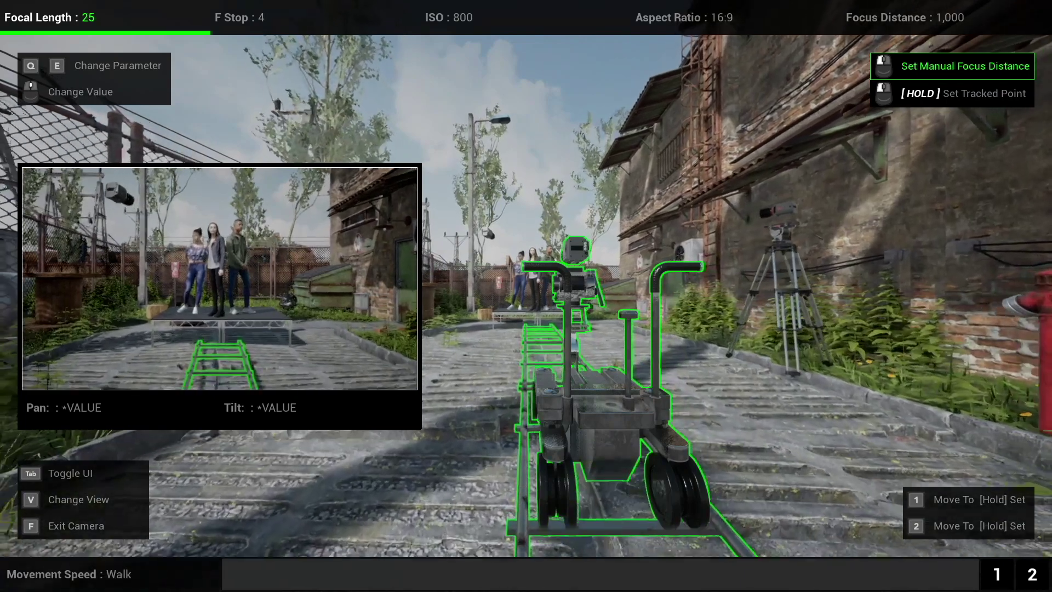
{"action": "key", "text": "s"}
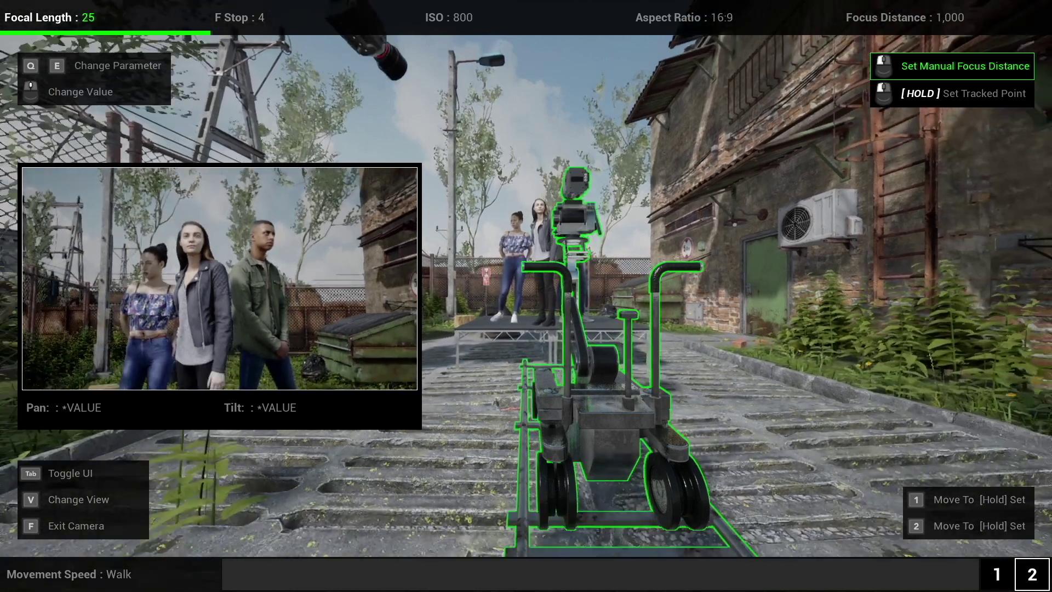
{"action": "key", "text": "s"}
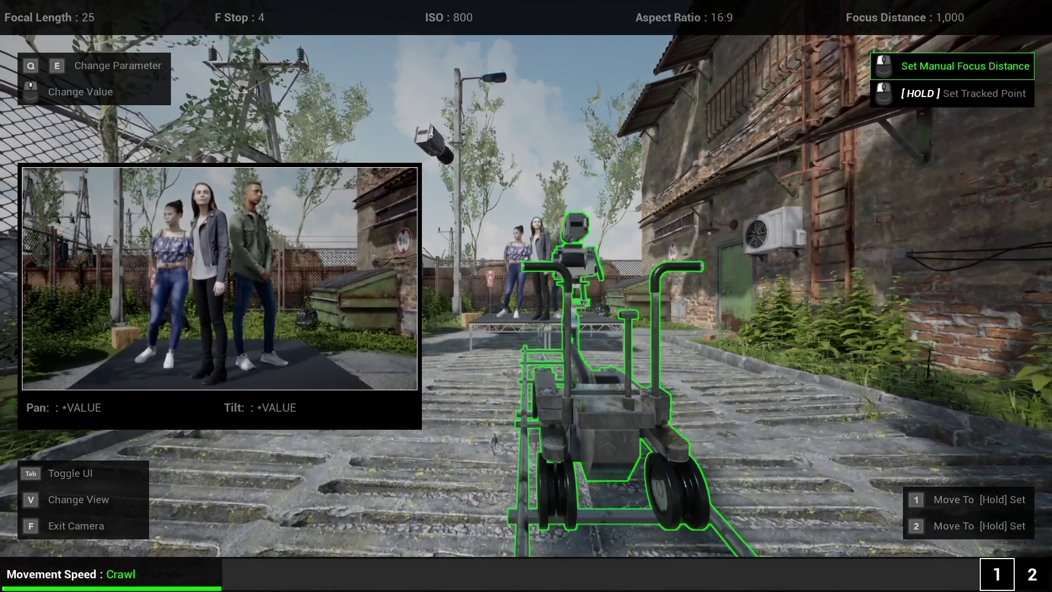
Run the dolly back and forth at the Fly movement speed, slow the speed to Creep, and exit the camera.
{"action": "key", "text": "s"}
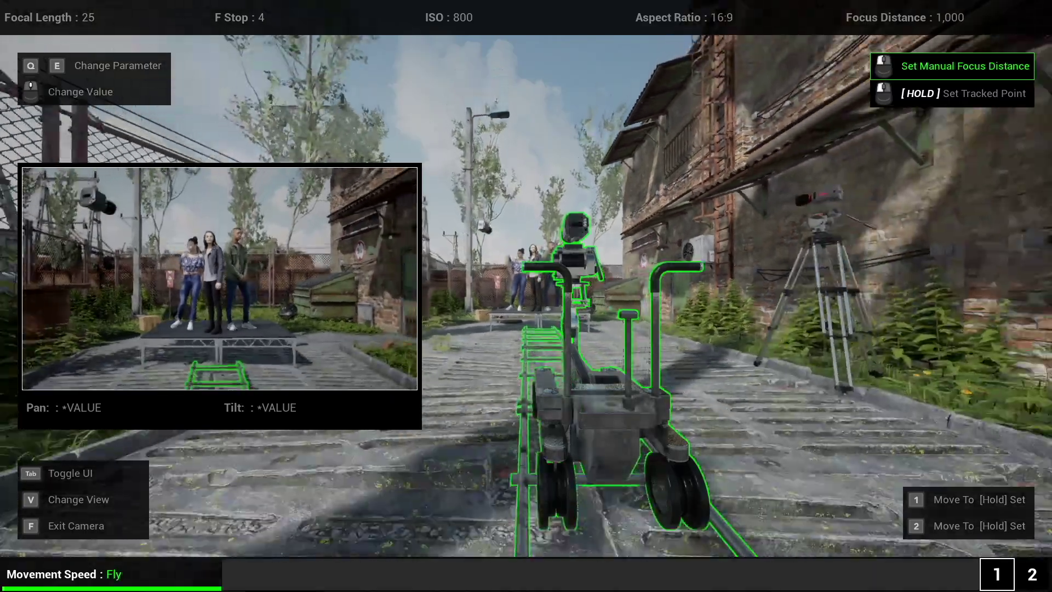
{"action": "key", "text": "w"}
{"action": "key", "text": "s"}
{"action": "key", "text": "w"}
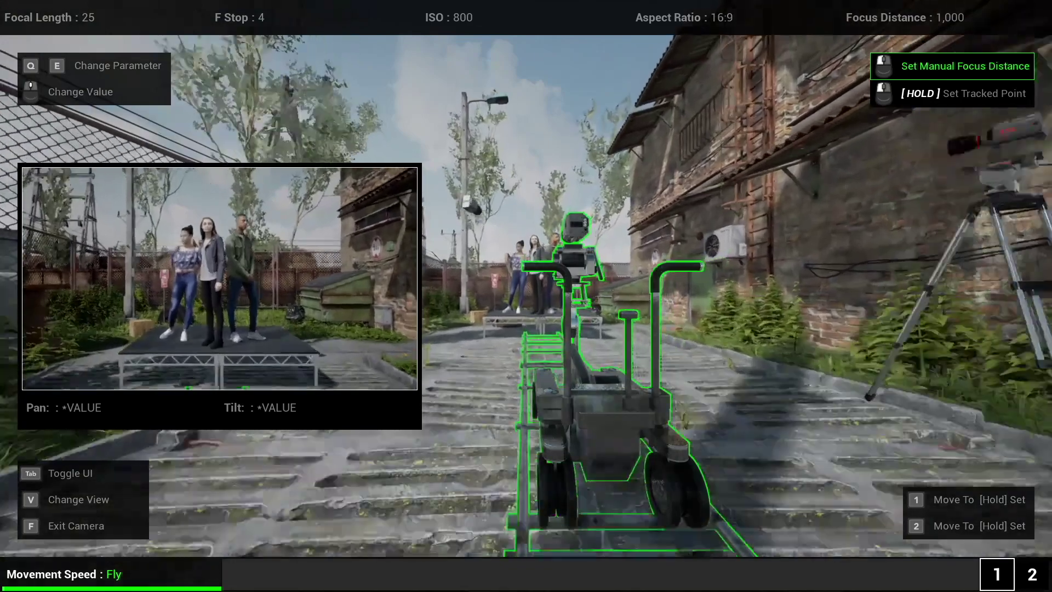
{"action": "key", "text": "s"}
{"action": "scroll", "coordinate": [527, 296], "scroll_direction": "down", "scroll_amount": 3}
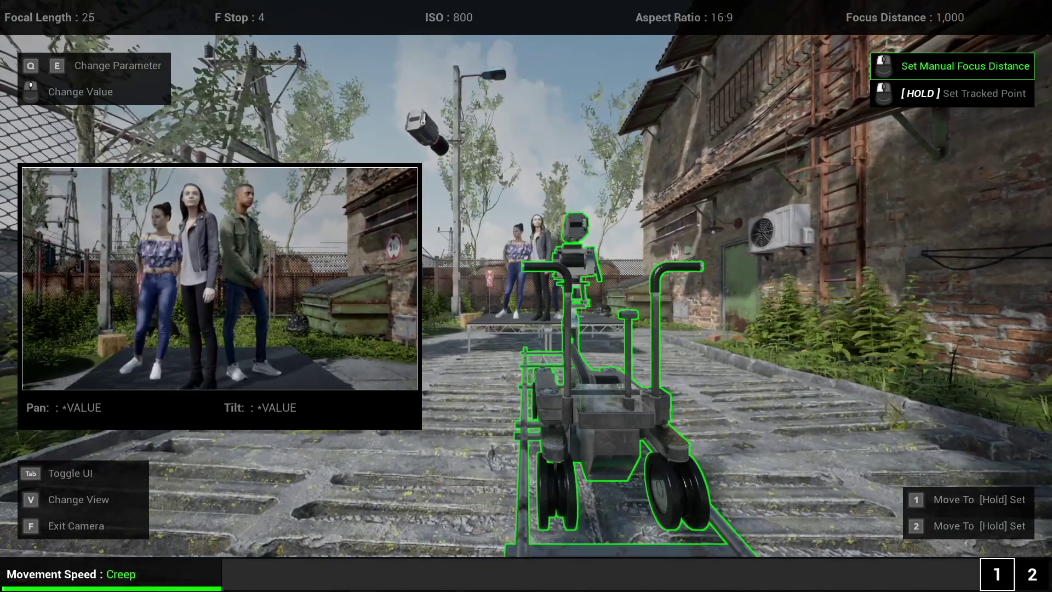
{"action": "key", "text": "f"}
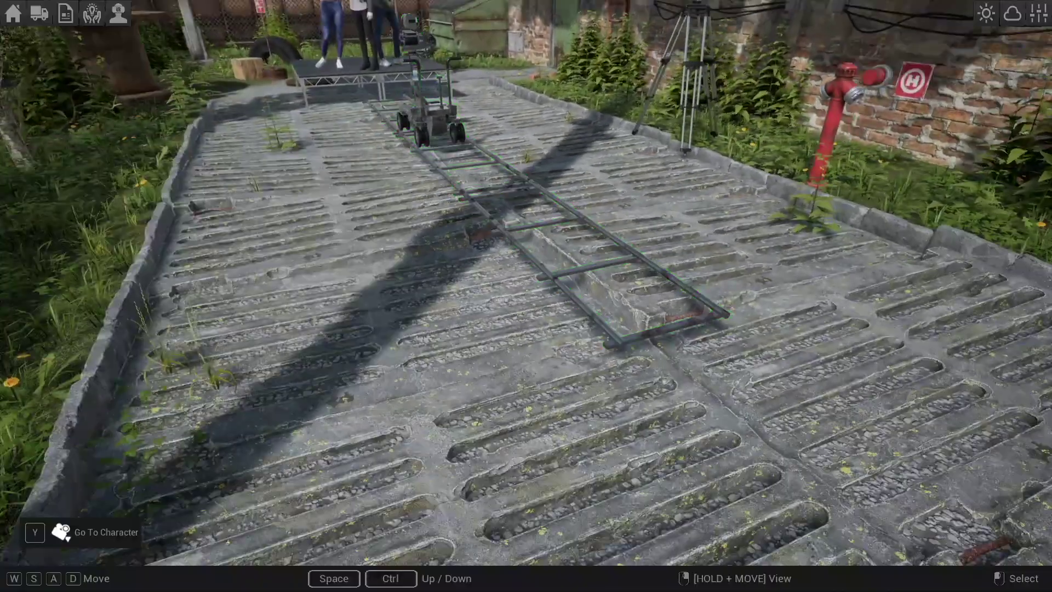
Place a Dolly Circle from the Camera department so that its circular track surrounds the stage, and view it from above.
{"action": "key", "text": "s"}
{"action": "right_click_drag", "start_coordinate": [457, 316], "coordinate": [438, 255]}
{"action": "key", "text": "Tab"}
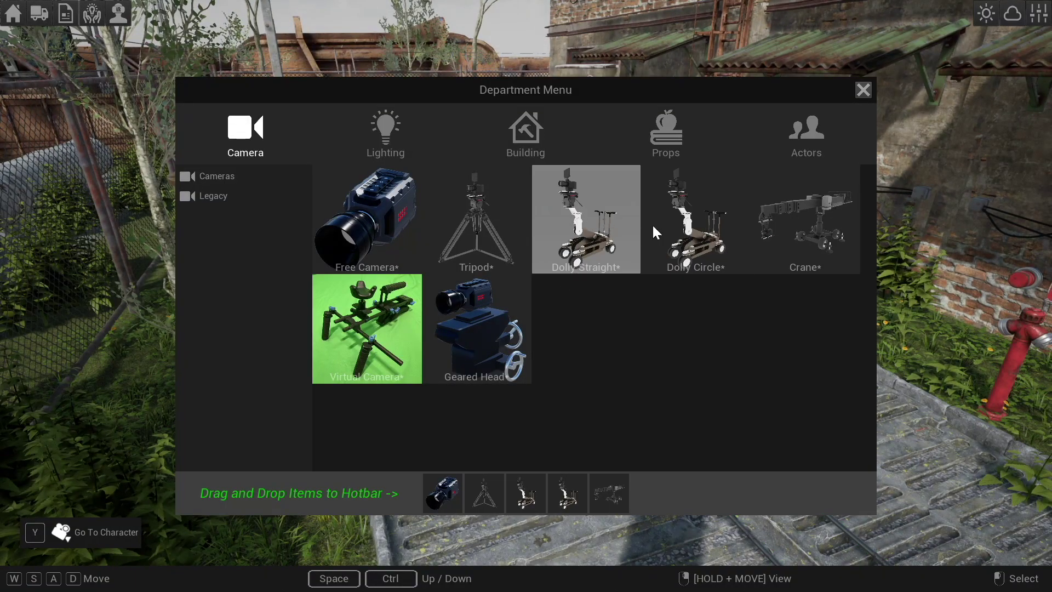
{"action": "left_click", "coordinate": [699, 224]}
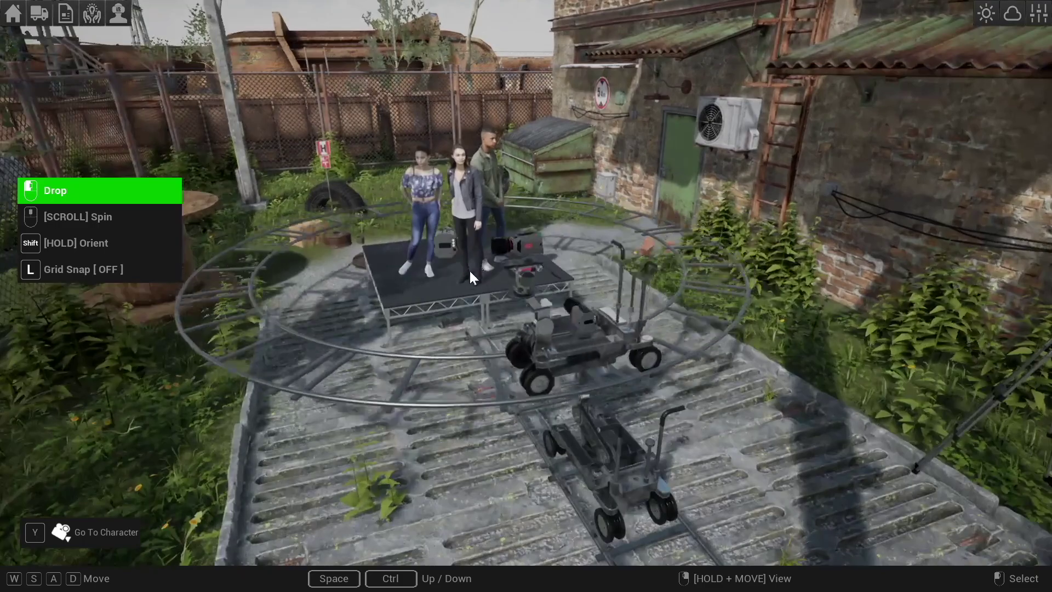
{"action": "left_click", "coordinate": [445, 289]}
{"action": "key", "text": "space"}
{"action": "key", "text": "a"}
{"action": "right_click_drag", "start_coordinate": [444, 288], "coordinate": [565, 351]}
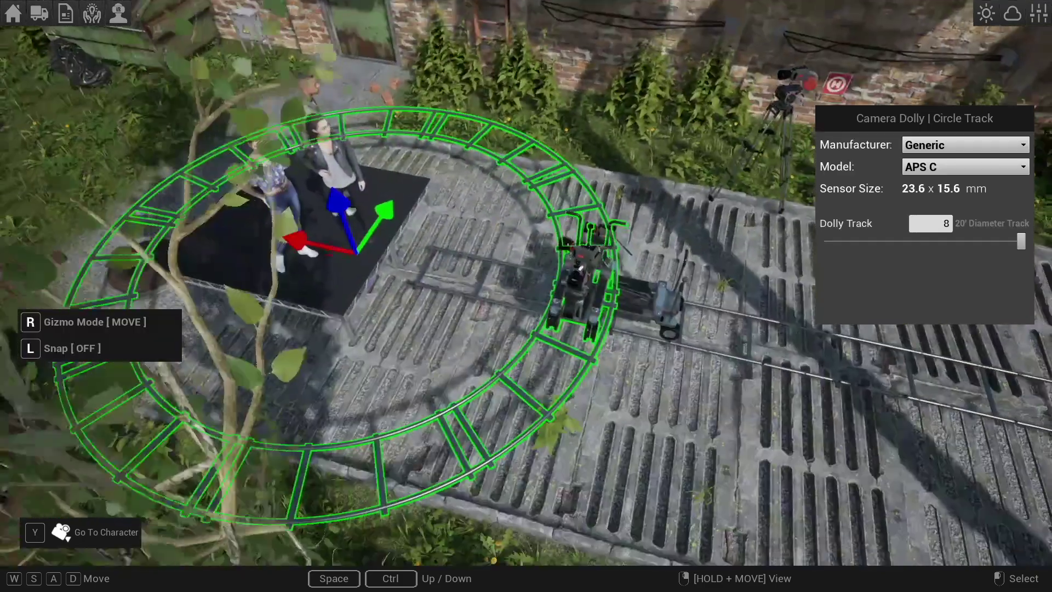
Move the circular dolly track so that it is centred around the stage with the three actors.
{"action": "right_click_drag", "start_coordinate": [369, 264], "coordinate": [329, 256]}
{"action": "key", "text": "d"}
{"action": "left_click_drag", "start_coordinate": [319, 251], "coordinate": [227, 228]}
{"action": "right_click_drag", "start_coordinate": [262, 256], "coordinate": [453, 165]}
{"action": "left_click_drag", "start_coordinate": [467, 167], "coordinate": [480, 165]}
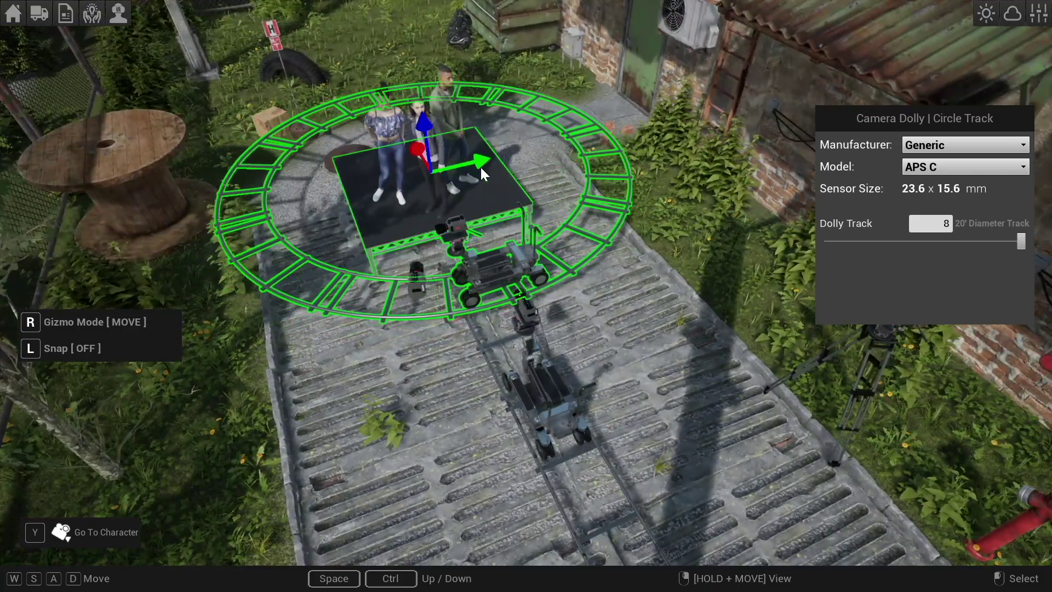
Try the circular dolly track at 1 section and extend it back to the full circle of 8 sections.
{"action": "key", "text": "ctrl"}
{"action": "right_click_drag", "start_coordinate": [480, 166], "coordinate": [486, 63]}
{"action": "key", "text": "w"}
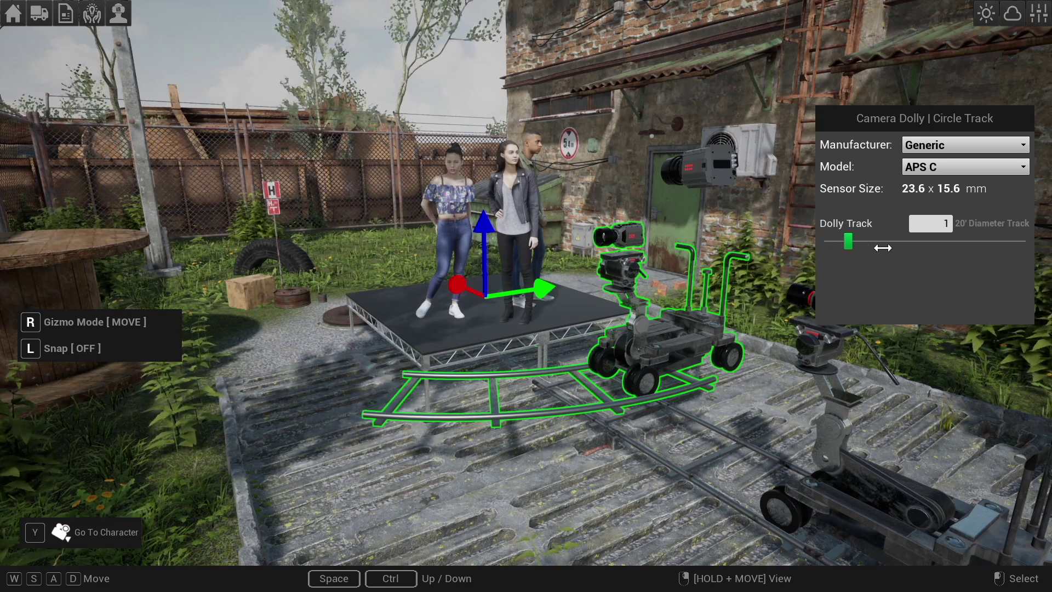
{"action": "left_click_drag", "start_coordinate": [1008, 250], "coordinate": [1042, 249]}
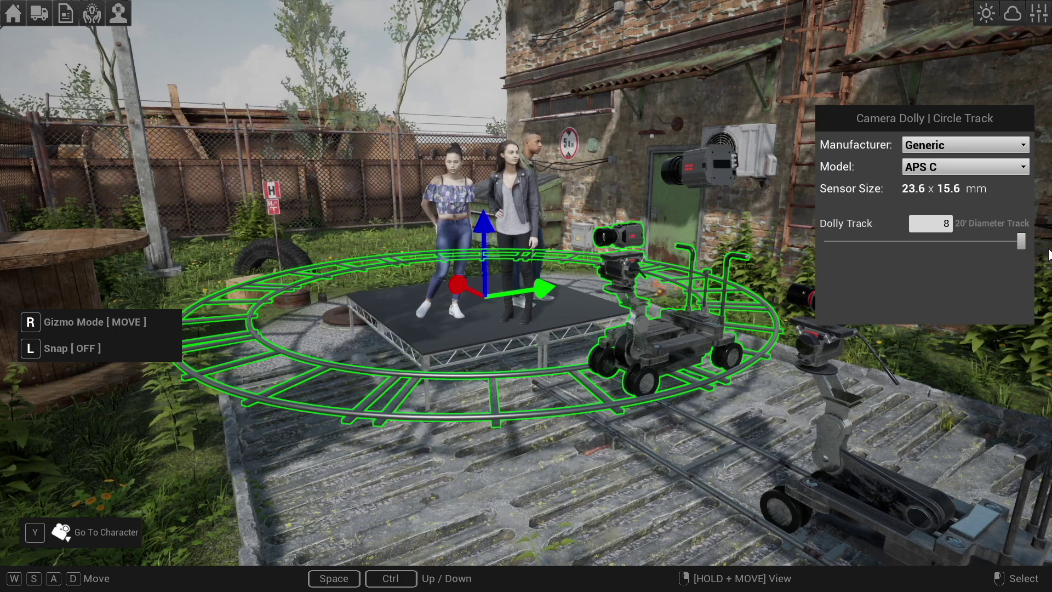
Enter the circle dolly, run it around the full track with the movement speed raised to Sprint, and exit the camera.
{"action": "left_click", "coordinate": [660, 333]}
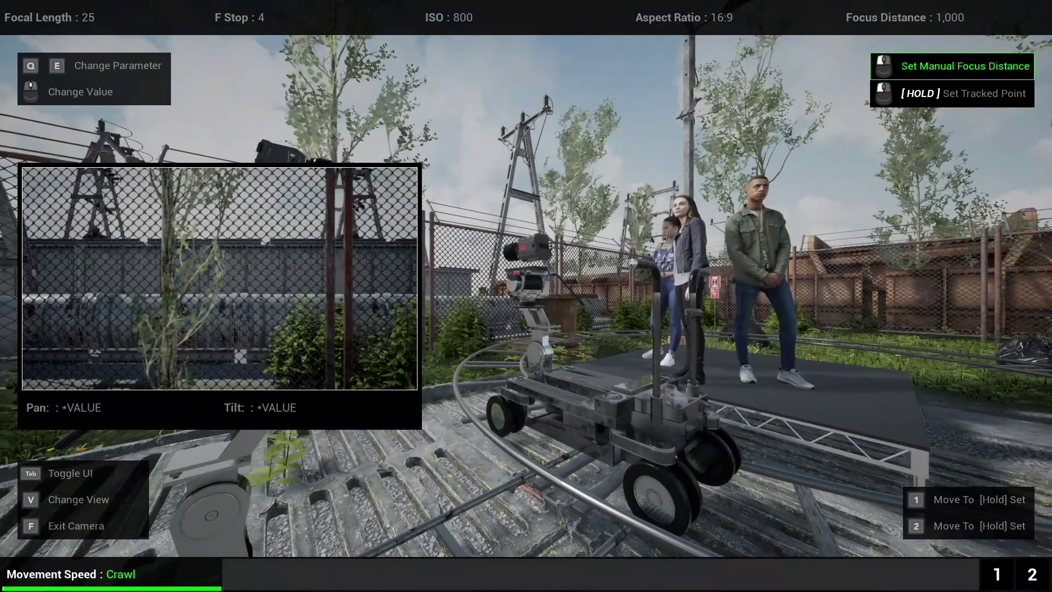
{"action": "key", "text": "w"}
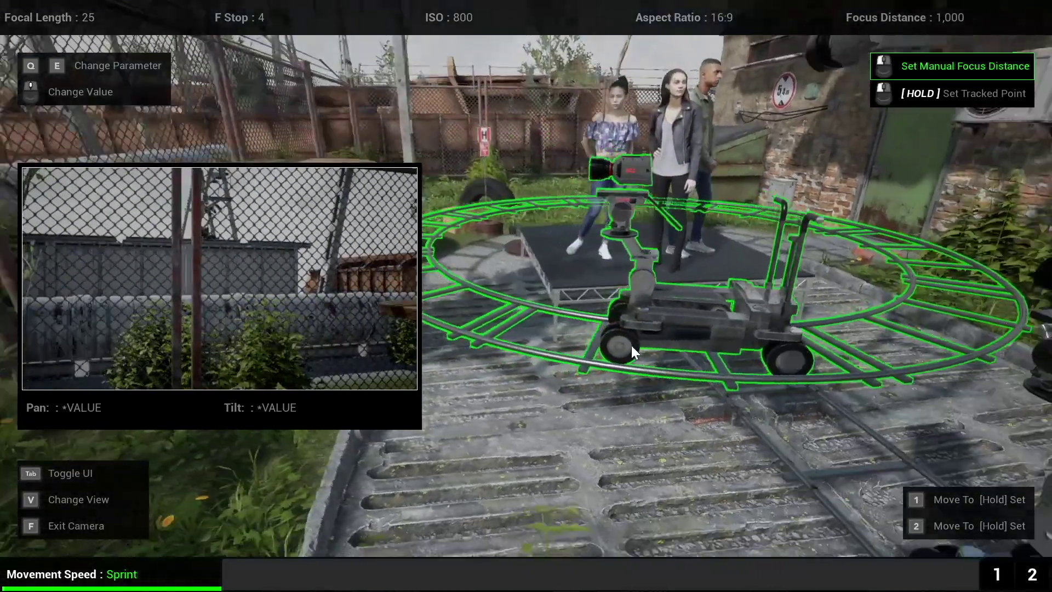
{"action": "key", "text": "f"}
{"action": "right_click_drag", "start_coordinate": [634, 381], "coordinate": [682, 242]}
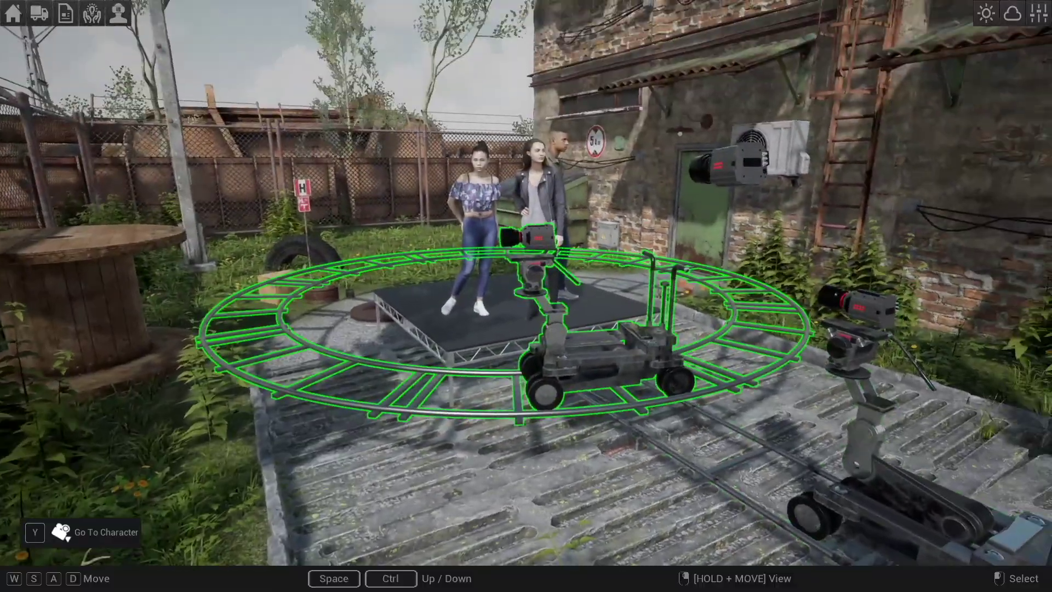
Shorten the circular dolly track to 4 sections so that it forms a half circle, and enter its camera.
{"action": "left_click", "coordinate": [580, 373]}
{"action": "left_click_drag", "start_coordinate": [1022, 241], "coordinate": [975, 240]}
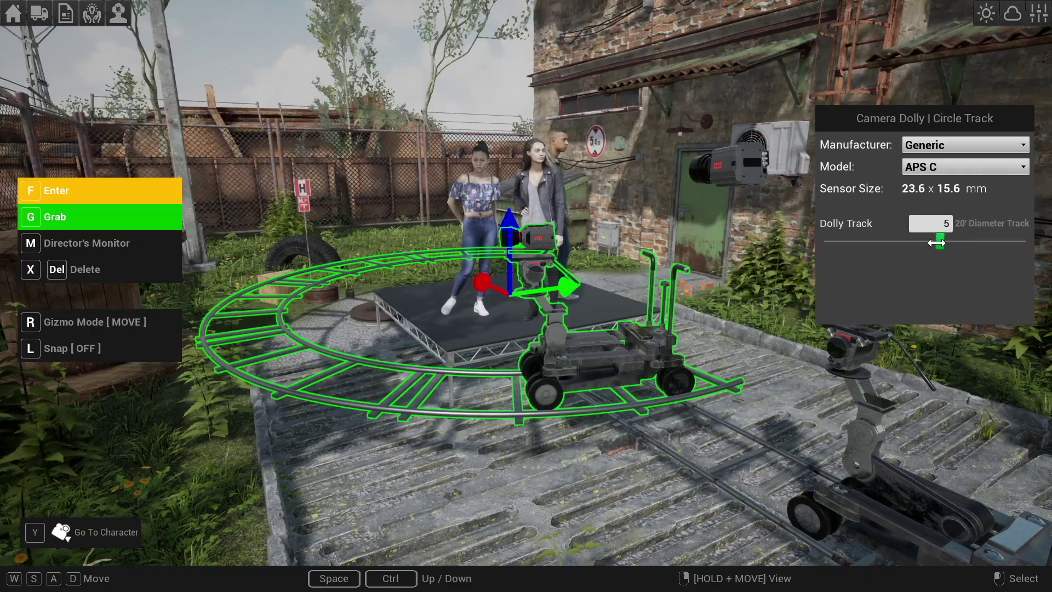
{"action": "key", "text": "f"}
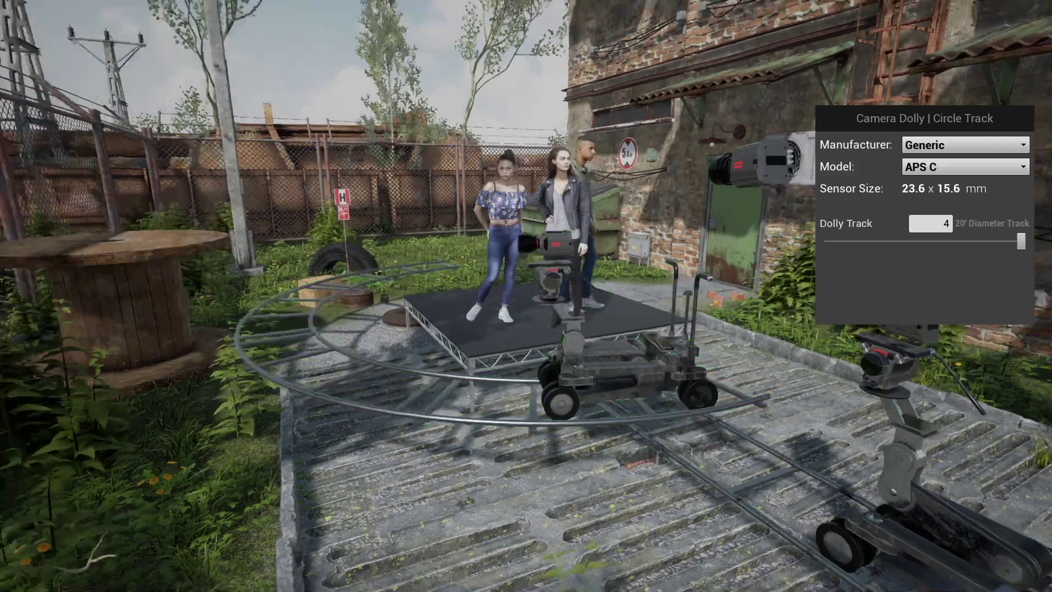
Run the dolly back and forth along the half-circle track at Sprint speed and exit the camera.
{"action": "key", "text": "d"}
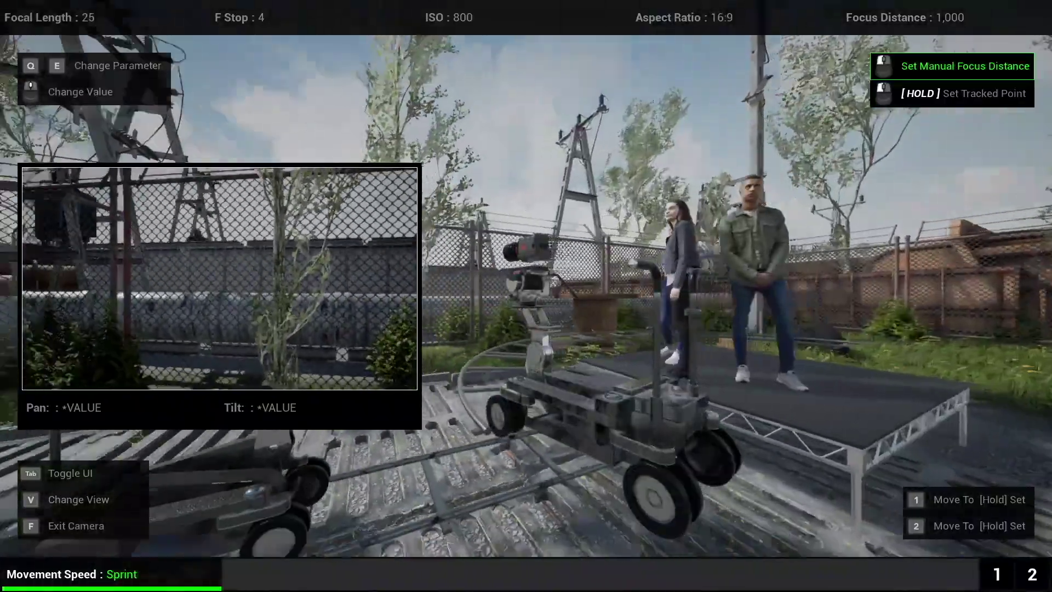
{"action": "key", "text": "a"}
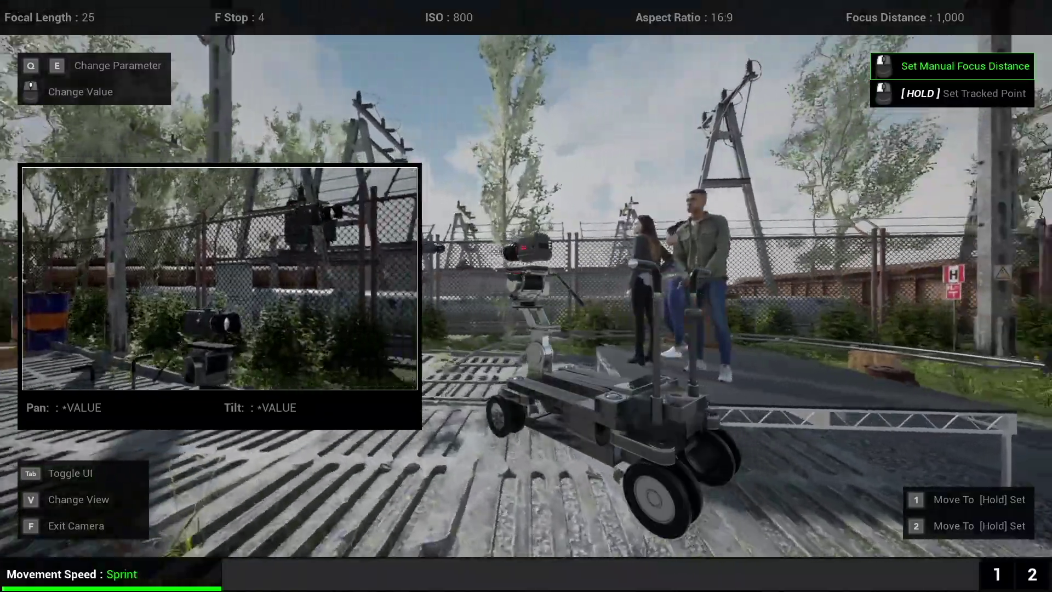
{"action": "key", "text": "d"}
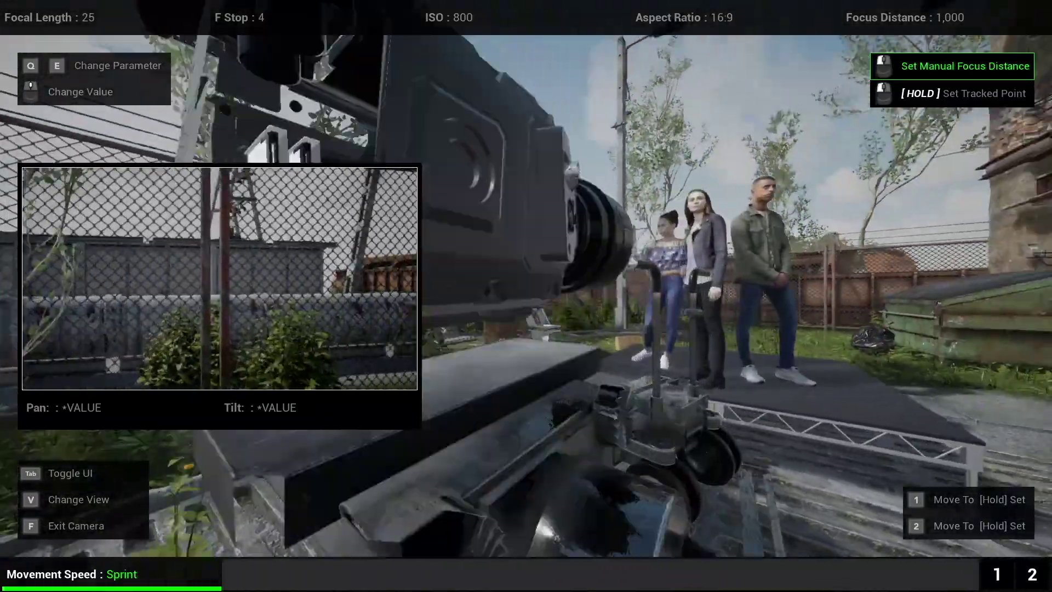
{"action": "key", "text": "a"}
{"action": "key", "text": "w"}
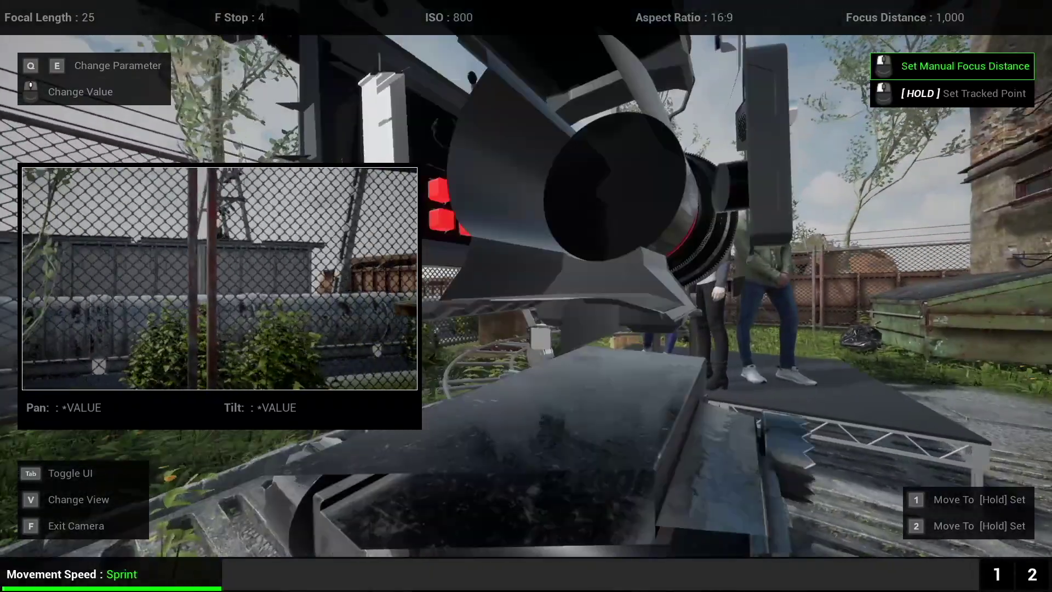
{"action": "key", "text": "f"}
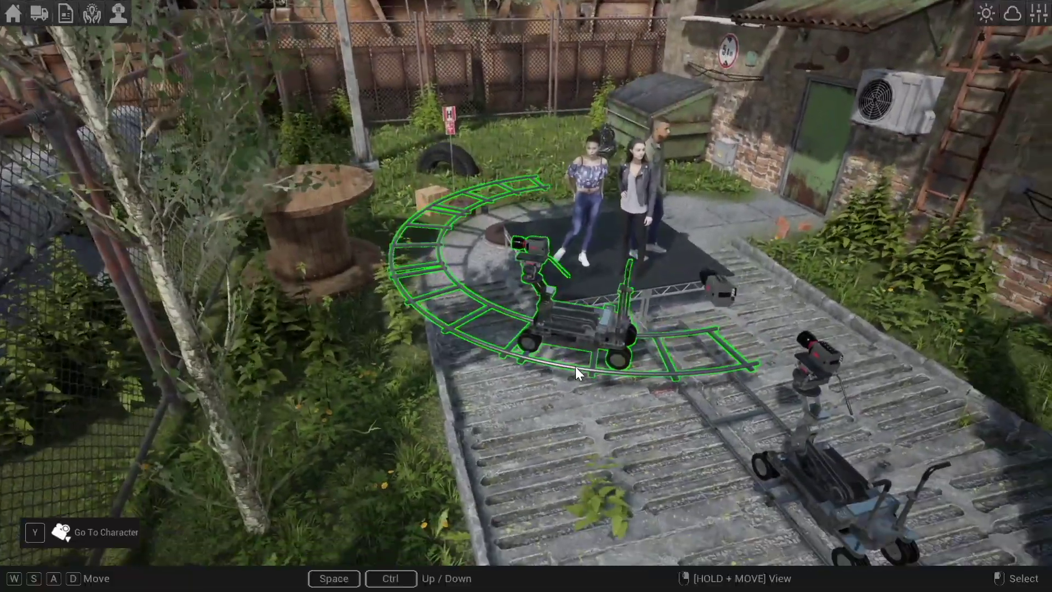
Rotate the half-circle dolly track about its vertical axis so that it curves around the front of the stage, facing the actors.
{"action": "left_click", "coordinate": [596, 331]}
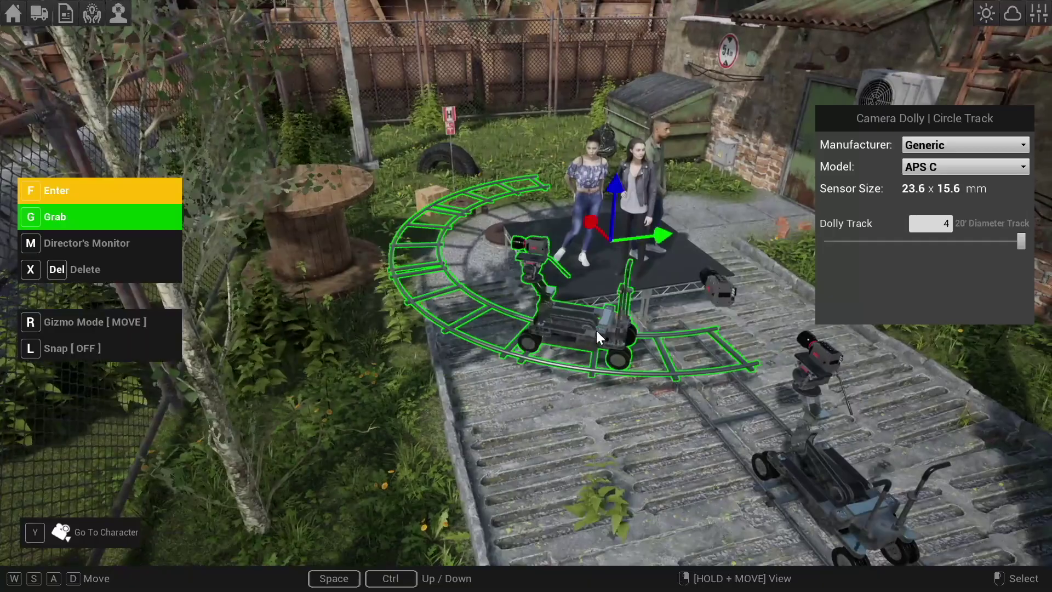
{"action": "key", "text": "space"}
{"action": "key", "text": "w"}
{"action": "right_click_drag", "start_coordinate": [632, 271], "coordinate": [488, 329]}
{"action": "key", "text": "d"}
{"action": "right_click_drag", "start_coordinate": [617, 335], "coordinate": [641, 287]}
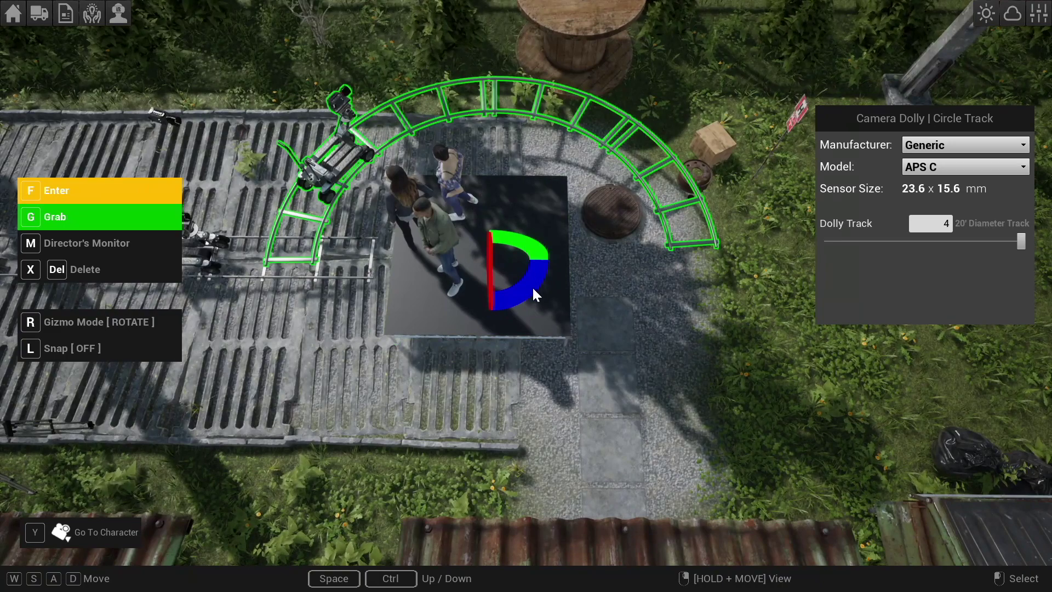
{"action": "left_click_drag", "start_coordinate": [511, 300], "coordinate": [570, 259]}
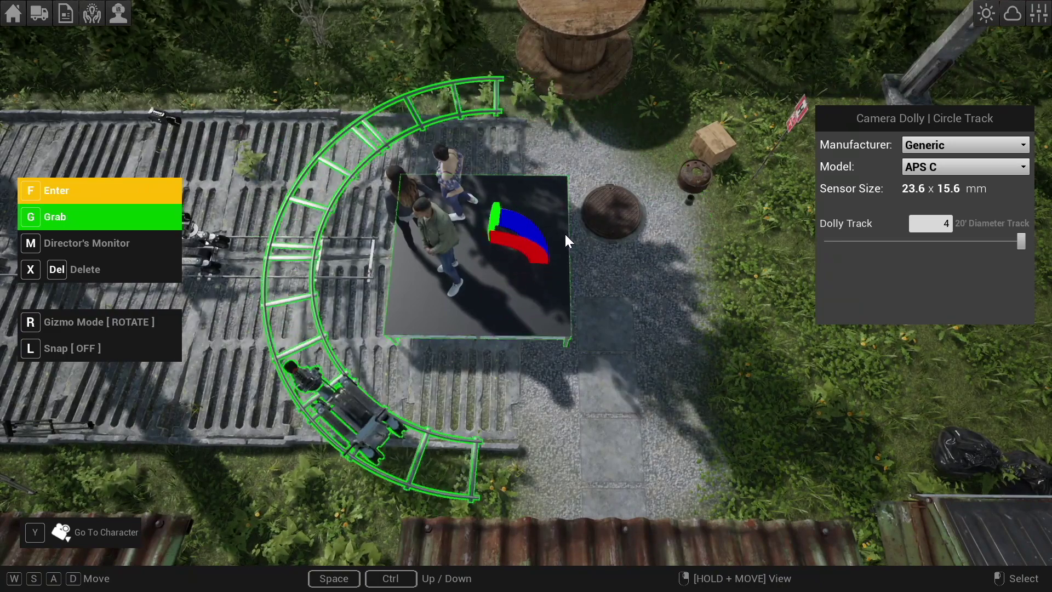
{"action": "right_click_drag", "start_coordinate": [557, 321], "coordinate": [541, 298]}
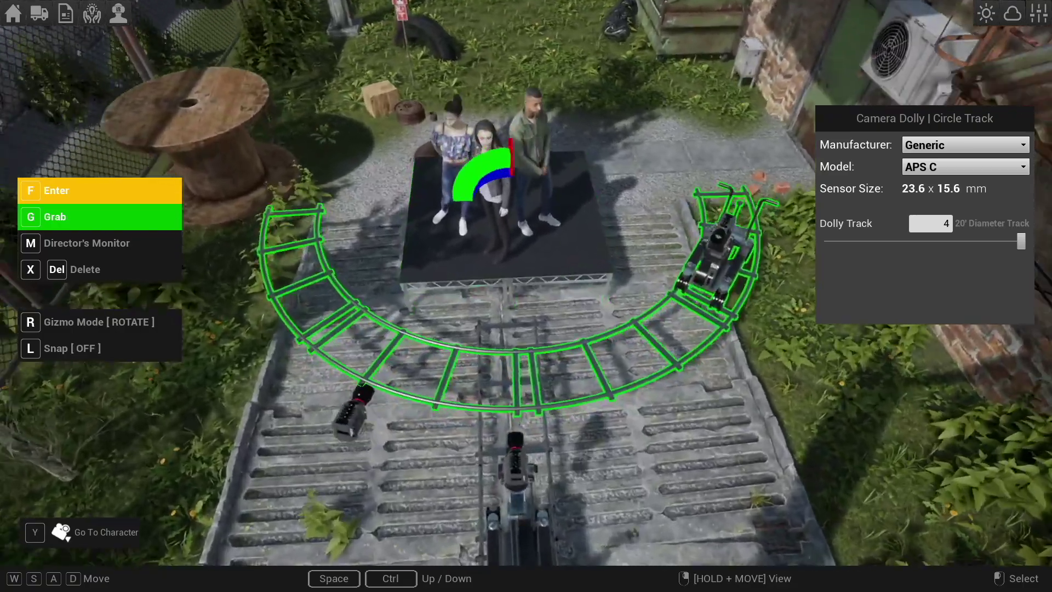
Store dolly positions 1 and 2 near opposite ends of the half-circle track, move the camera between them, and exit it.
{"action": "key", "text": "f"}
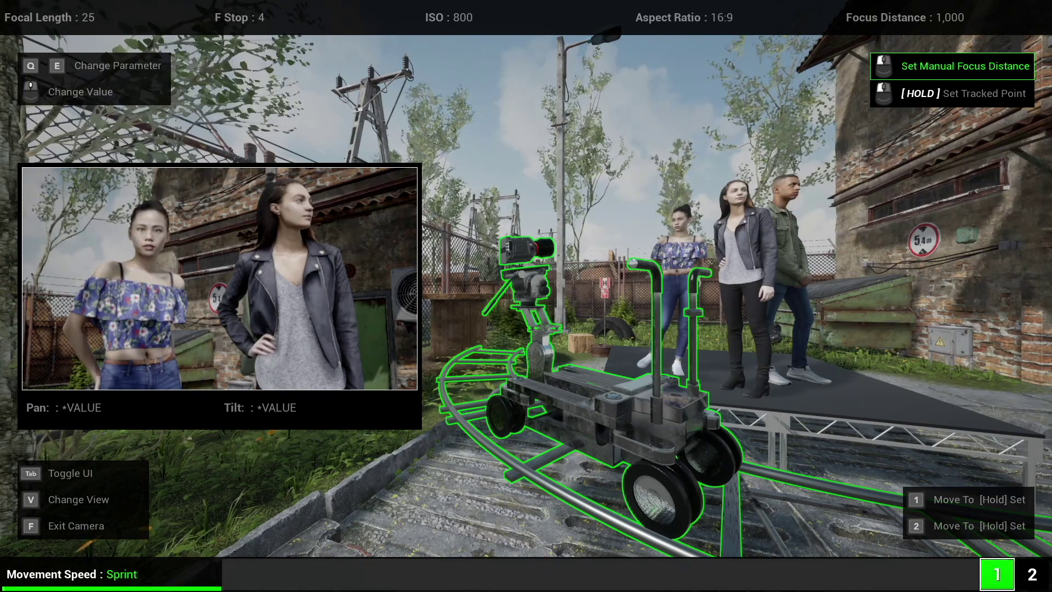
{"action": "key", "text": "2"}
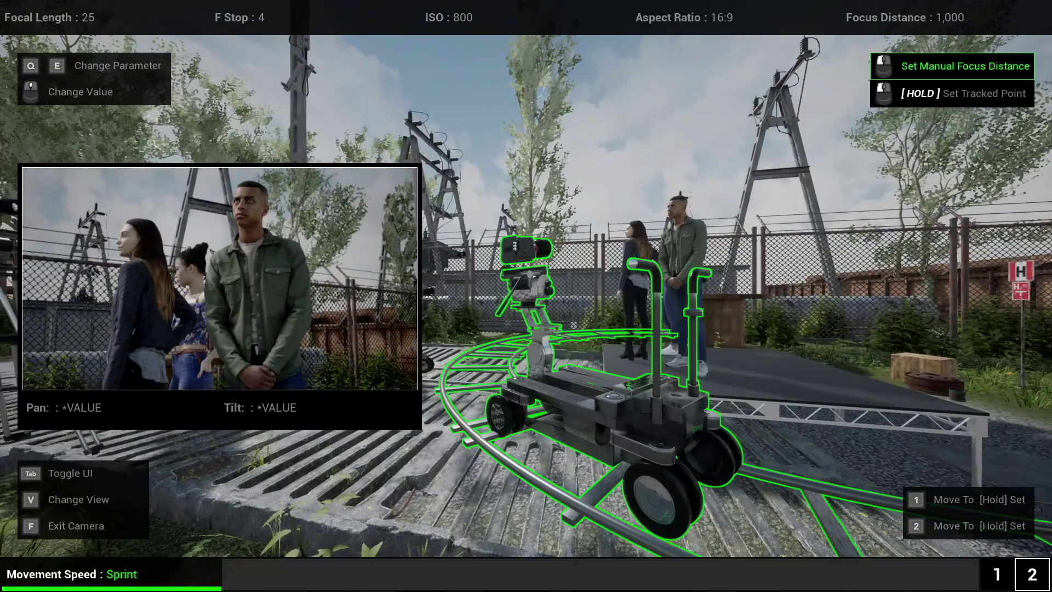
{"action": "key", "text": "1"}
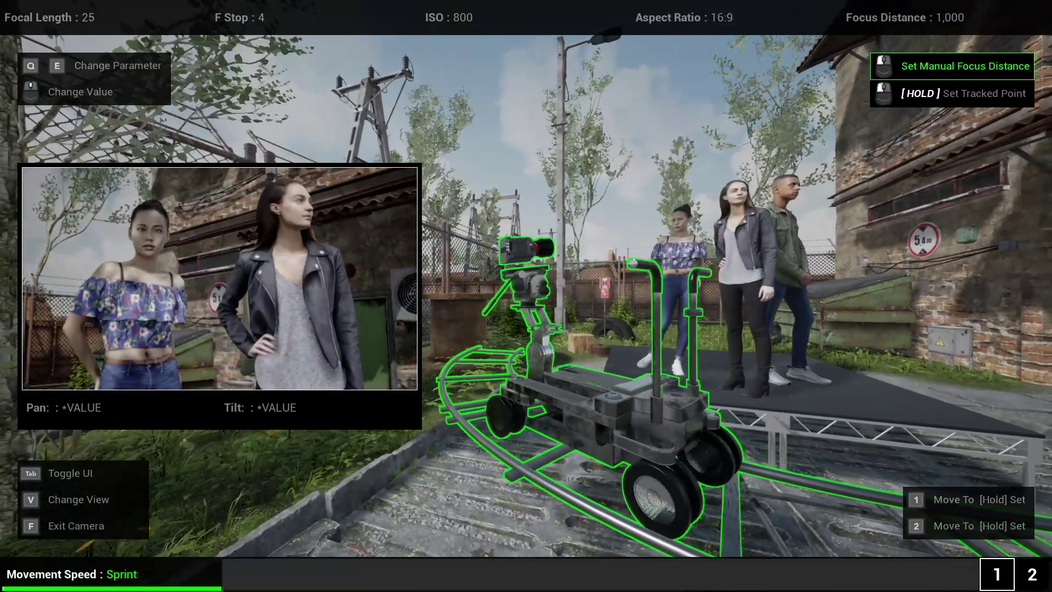
{"action": "key", "text": "f"}
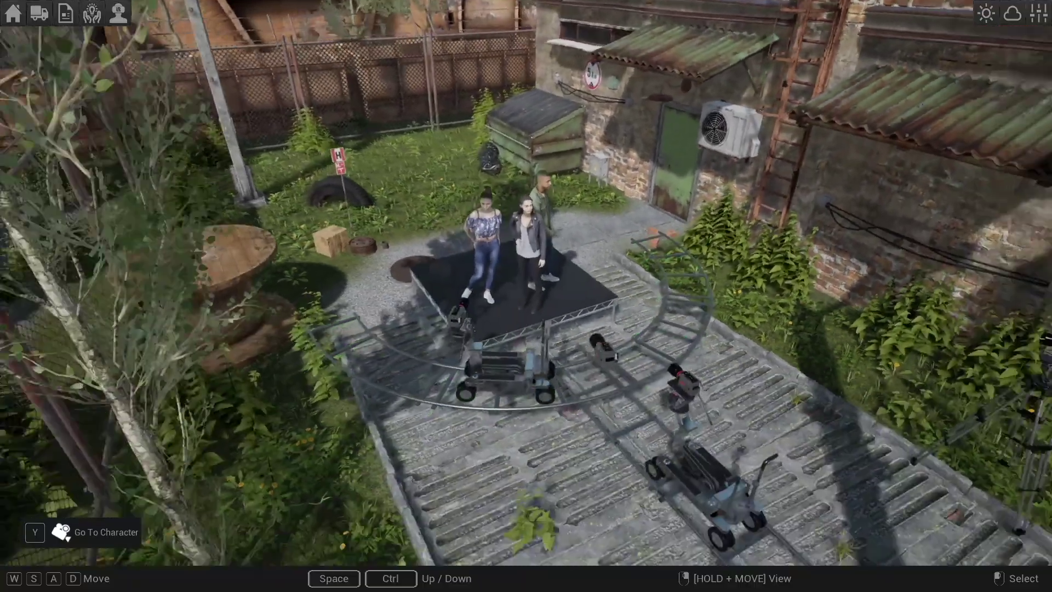
Switch from the editor to the character and walk toward the stage and back along the metal platform.
{"action": "mouse_move", "coordinate": [774, 417]}
{"action": "right_mouse_down"}
{"action": "mouse_move", "coordinate": [790, 407]}
{"action": "mouse_move", "coordinate": [773, 417]}
{"action": "right_mouse_up"}
{"action": "key", "text": "w"}
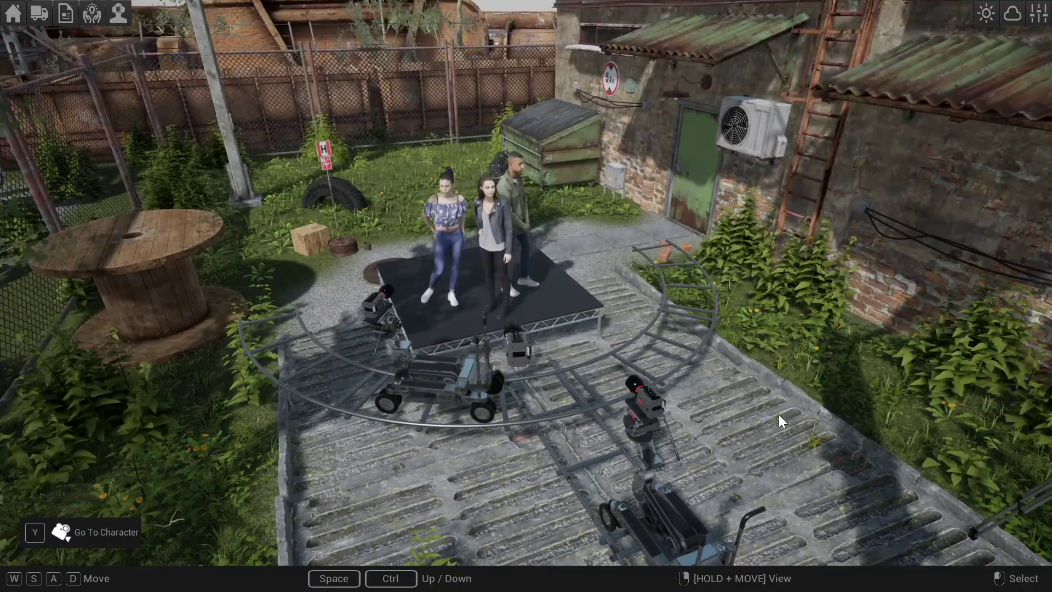
{"action": "key", "text": "y"}
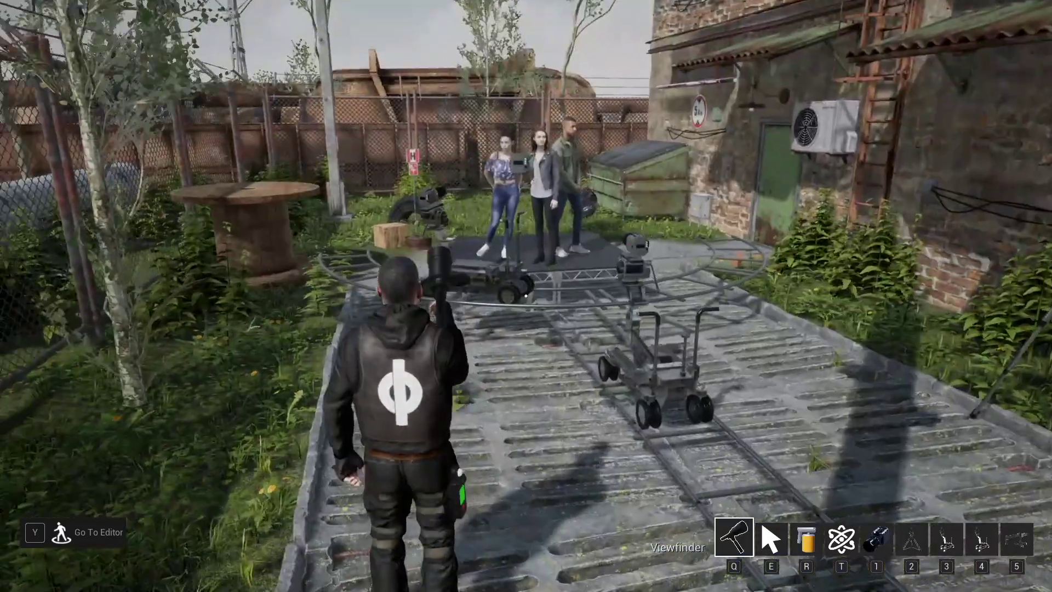
{"action": "key", "text": "w"}
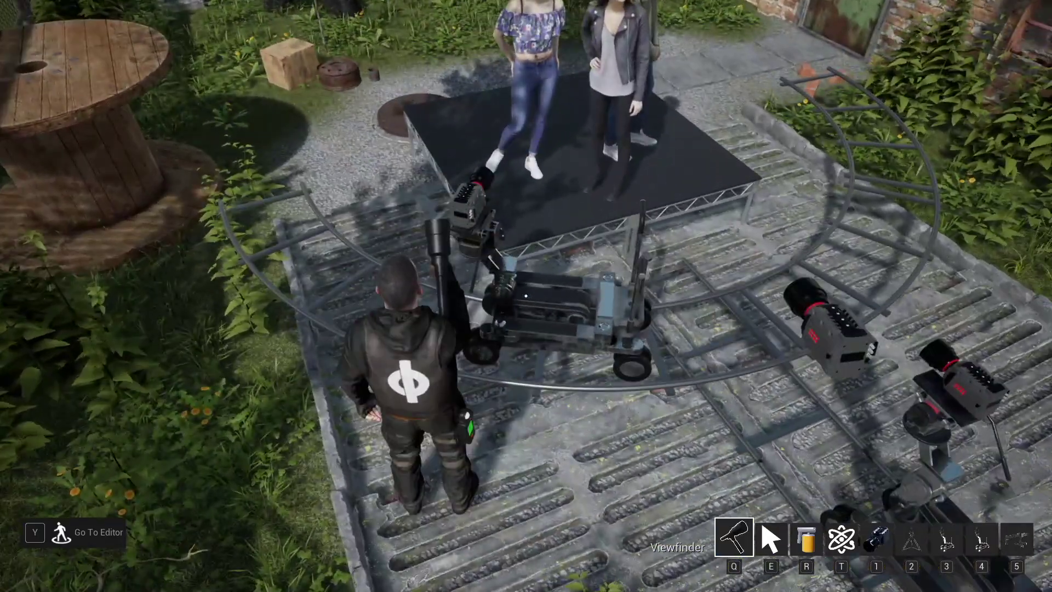
{"action": "key", "text": "s"}
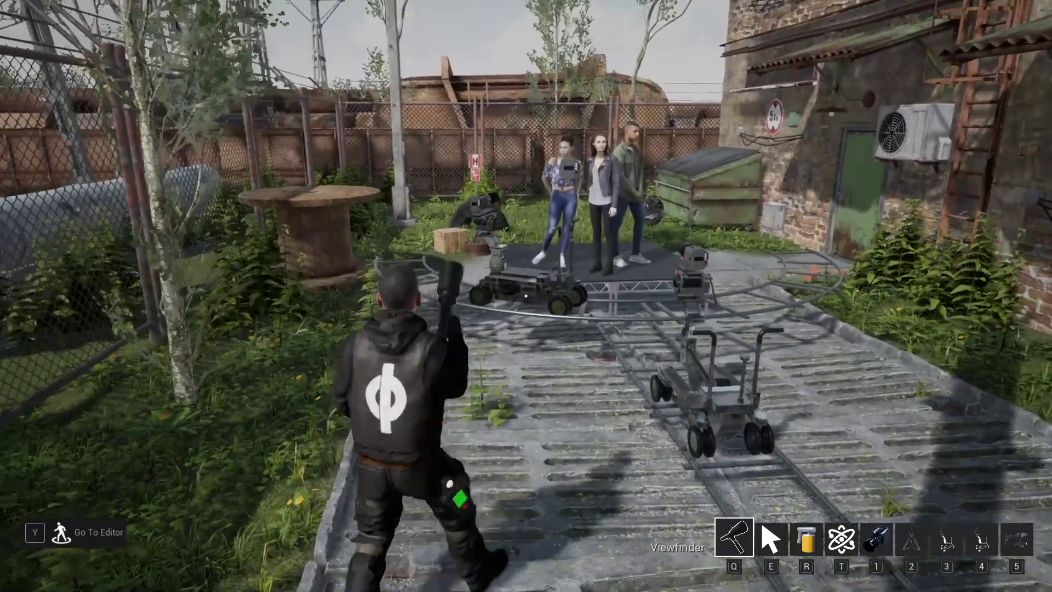
{"action": "key", "text": "s"}
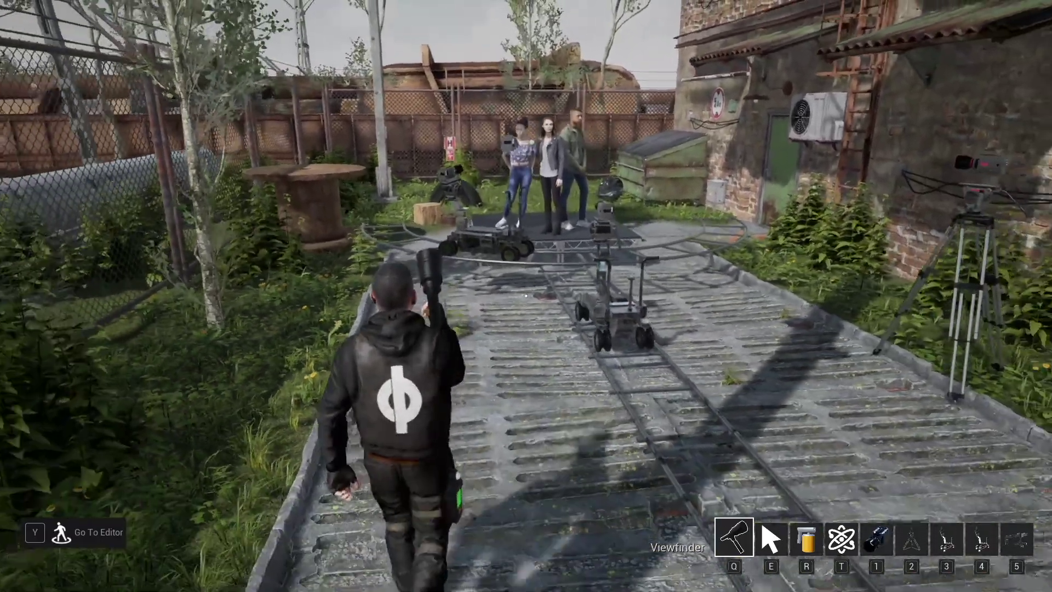
Place a Crane from the Camera department on the metal platform behind the straight dolly.
{"action": "key", "text": "Tab"}
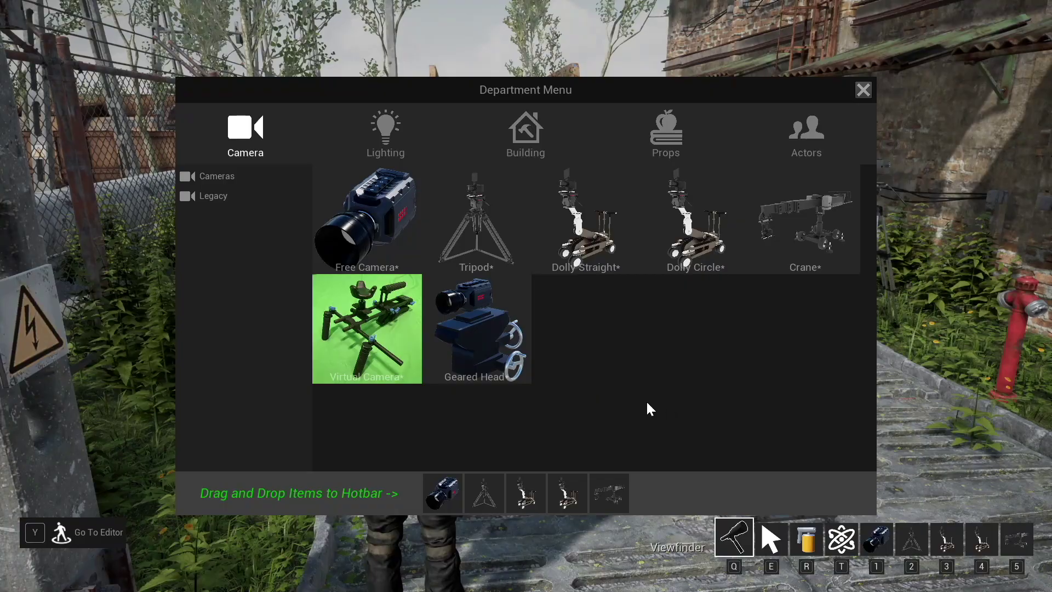
{"action": "key", "text": "Tab"}
{"action": "key", "text": "w"}
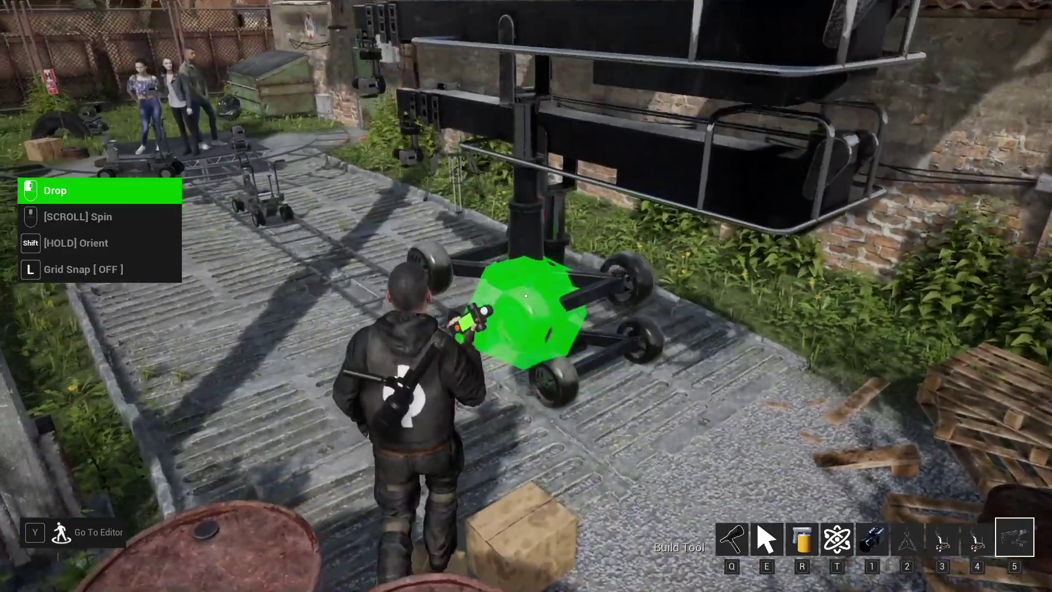
{"action": "left_click", "coordinate": [526, 296]}
Enter the crane camera, set its focal length to 18, and store the raised arm framing the actors from above as position 1.
{"action": "left_click", "coordinate": [527, 296]}
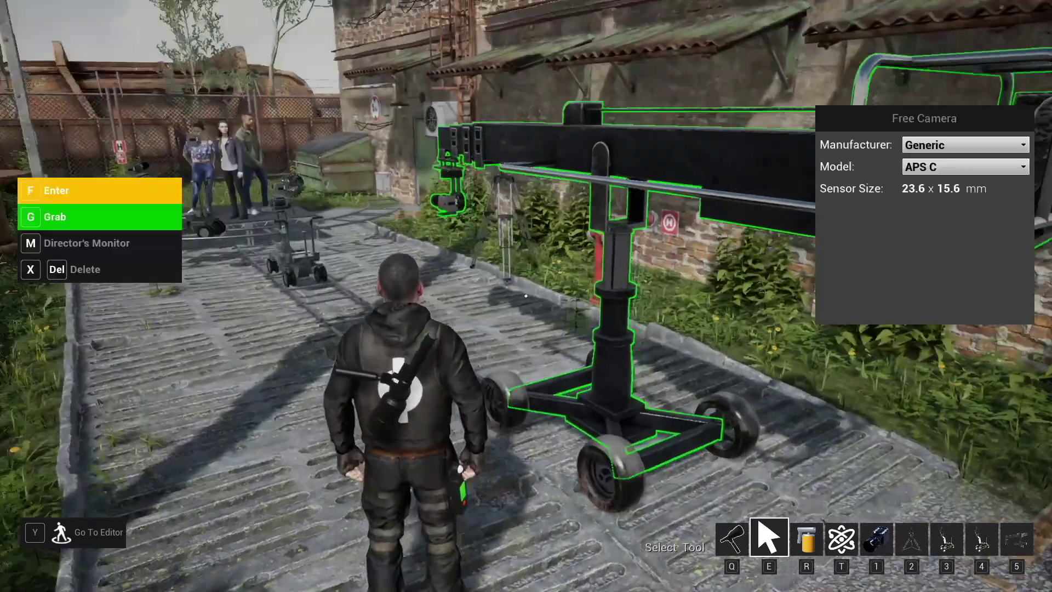
{"action": "key", "text": "f"}
{"action": "key", "text": "f"}
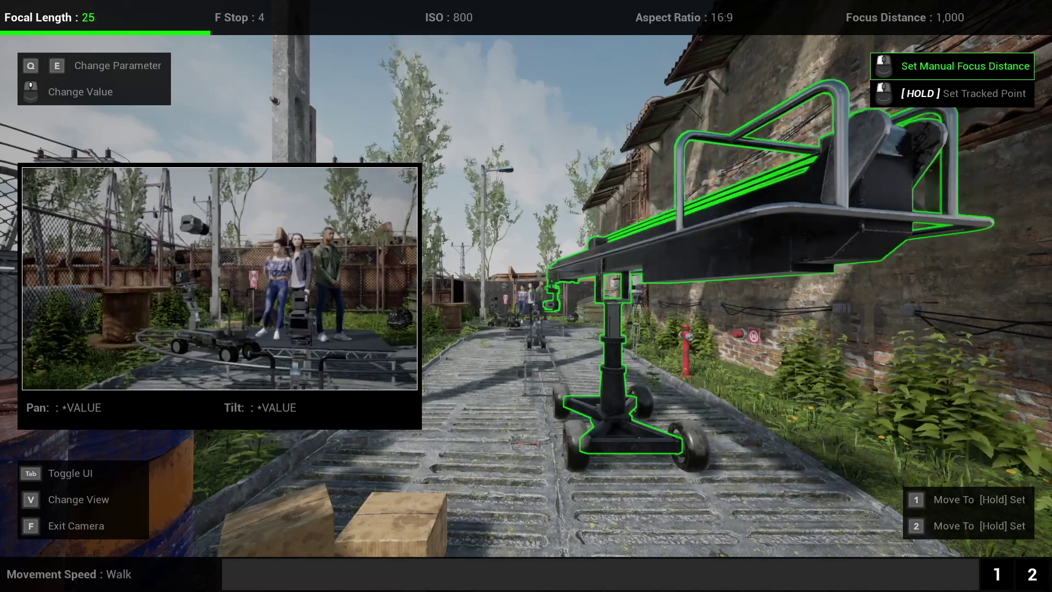
{"action": "key", "text": "w"}
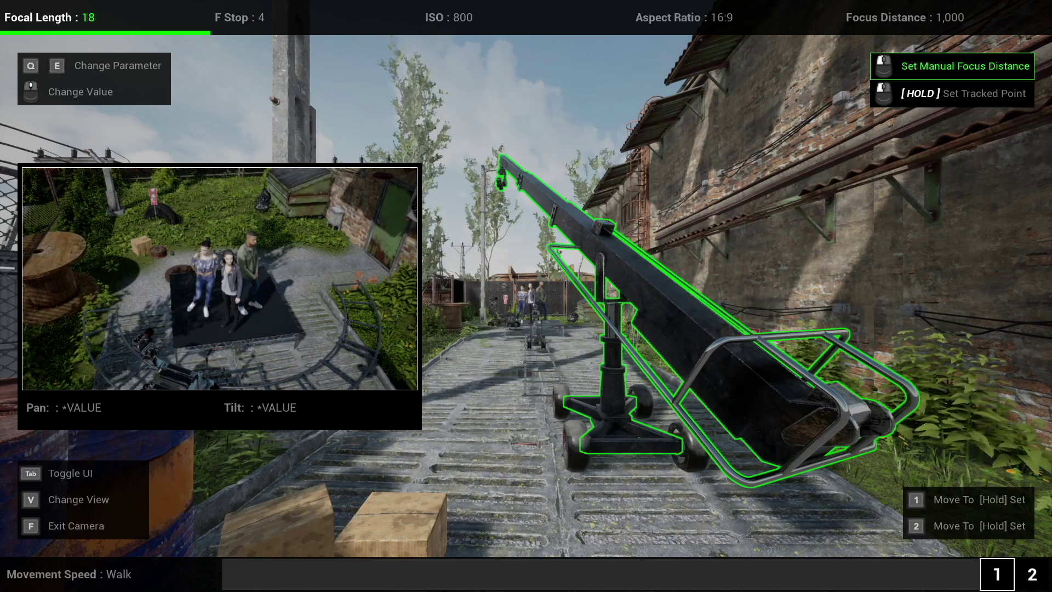
Lower the crane arm and swing it sideways, store that framing as position 2, and move the crane between positions 1 and 2.
{"action": "key", "text": "s"}
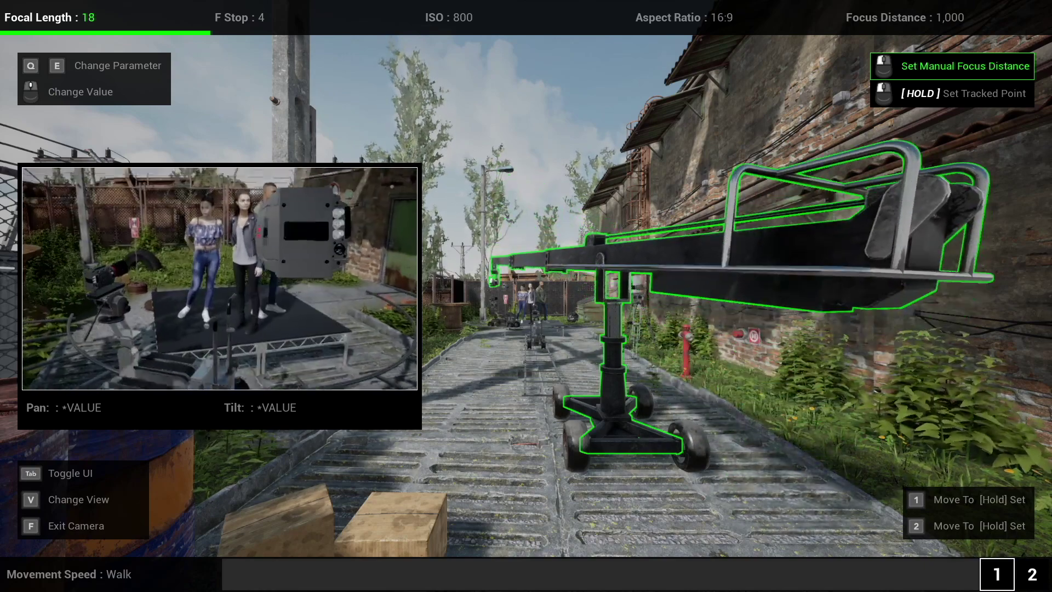
{"action": "key", "text": "a"}
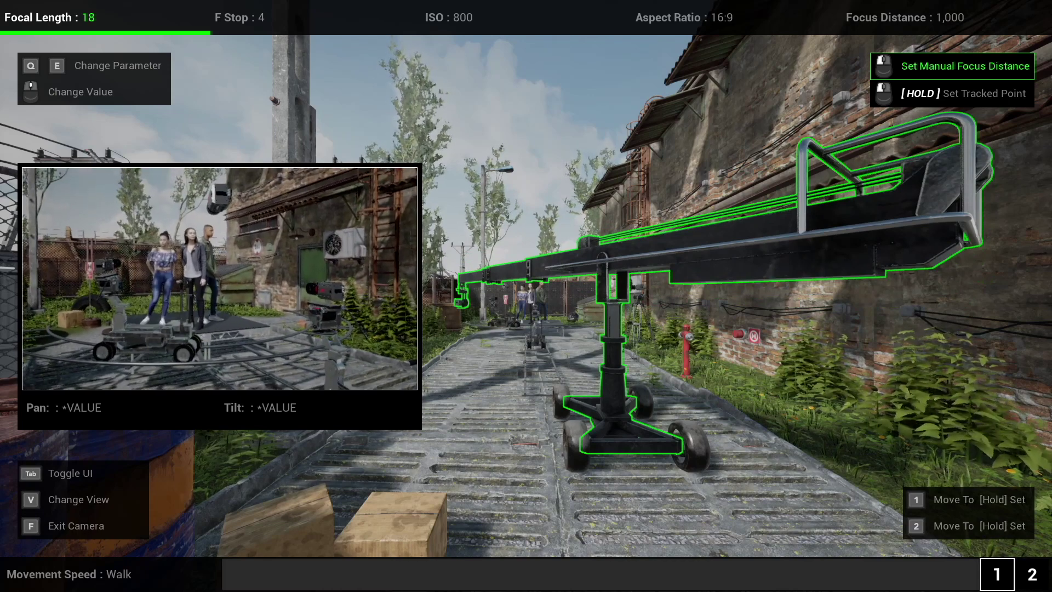
{"action": "key", "text": "2"}
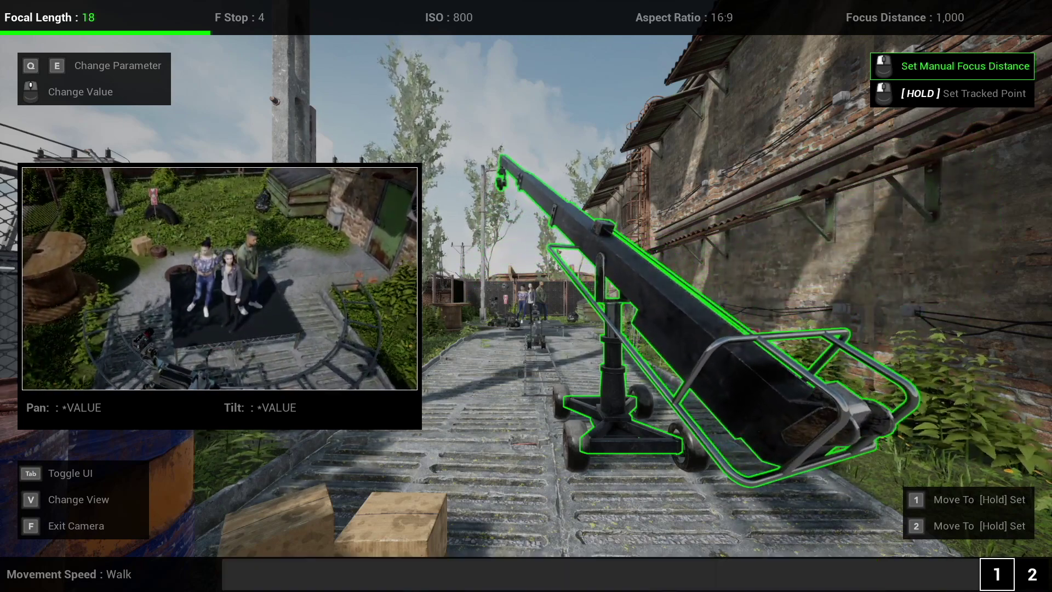
{"action": "key", "text": "2"}
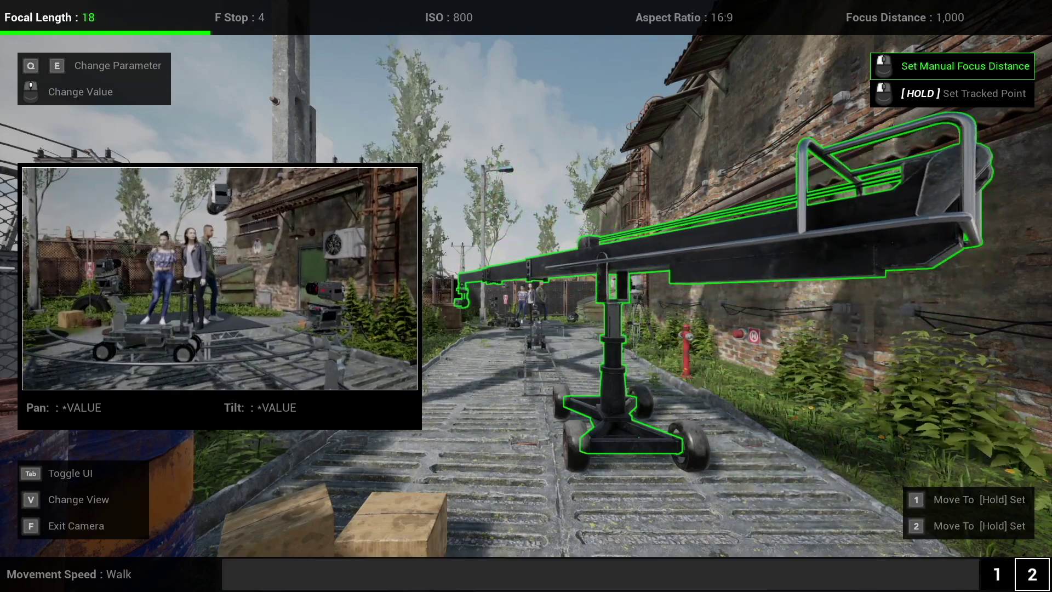
Set the crane's movement speed to Crawl, swing the arm sideways at that speed, and exit the crane camera.
{"action": "key", "text": "e"}
{"action": "key", "text": "e"}
{"action": "key", "text": "e"}
{"action": "key", "text": "e"}
{"action": "key", "text": "e"}
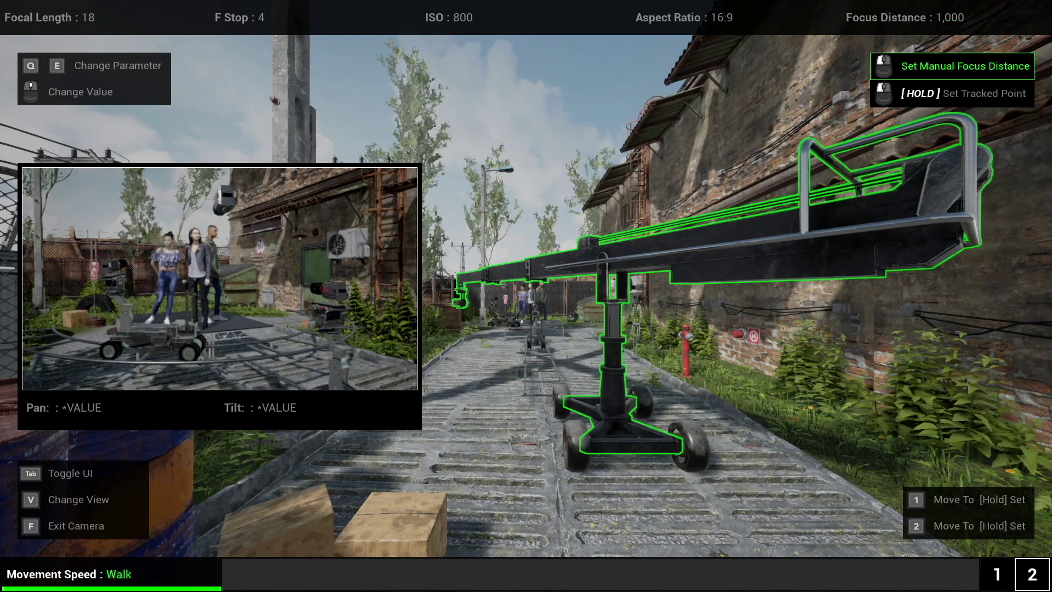
{"action": "key", "text": "d"}
{"action": "key", "text": "a"}
{"action": "key", "text": "d"}
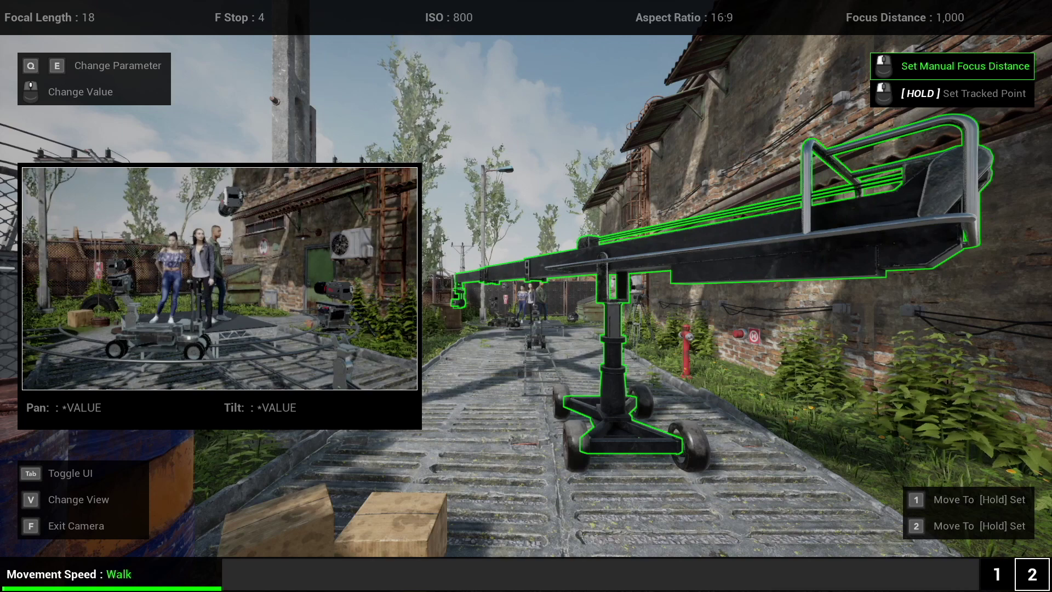
{"action": "scroll", "coordinate": [526, 296], "scroll_direction": "down", "scroll_amount": 2}
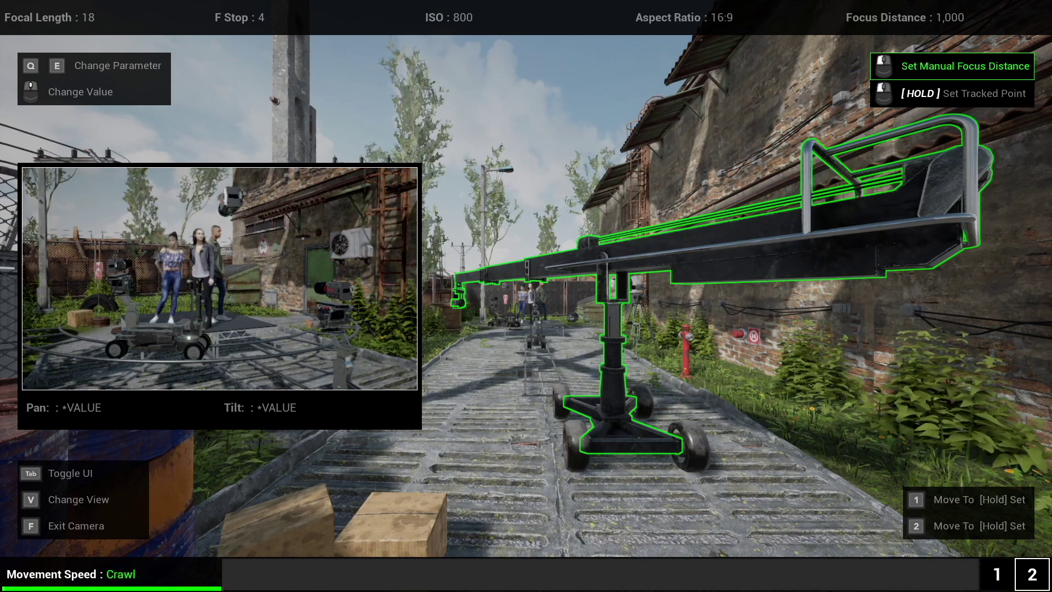
{"action": "key", "text": "d"}
{"action": "key", "text": "d"}
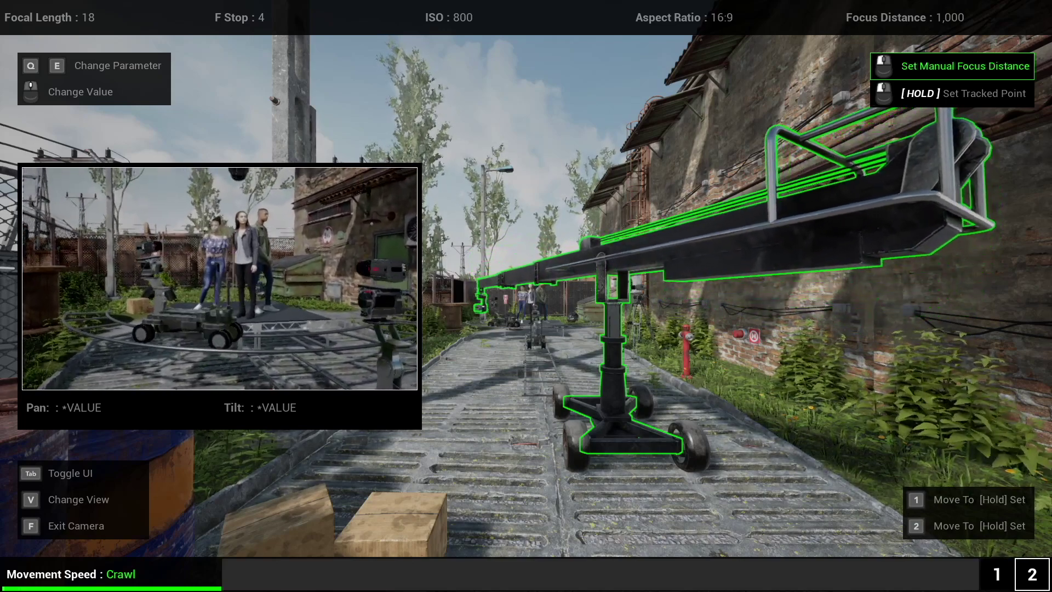
{"action": "key", "text": "f"}
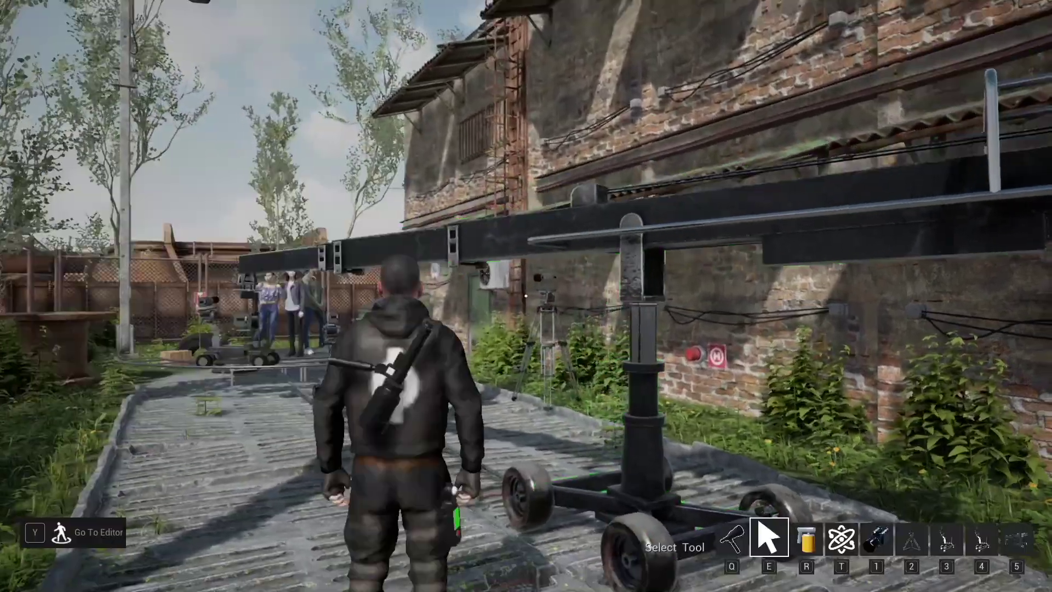
Equip the Viewfinder, walk toward the stage, and look through the Storyboards page before closing it.
{"action": "key", "text": "q"}
{"action": "key", "text": "w"}
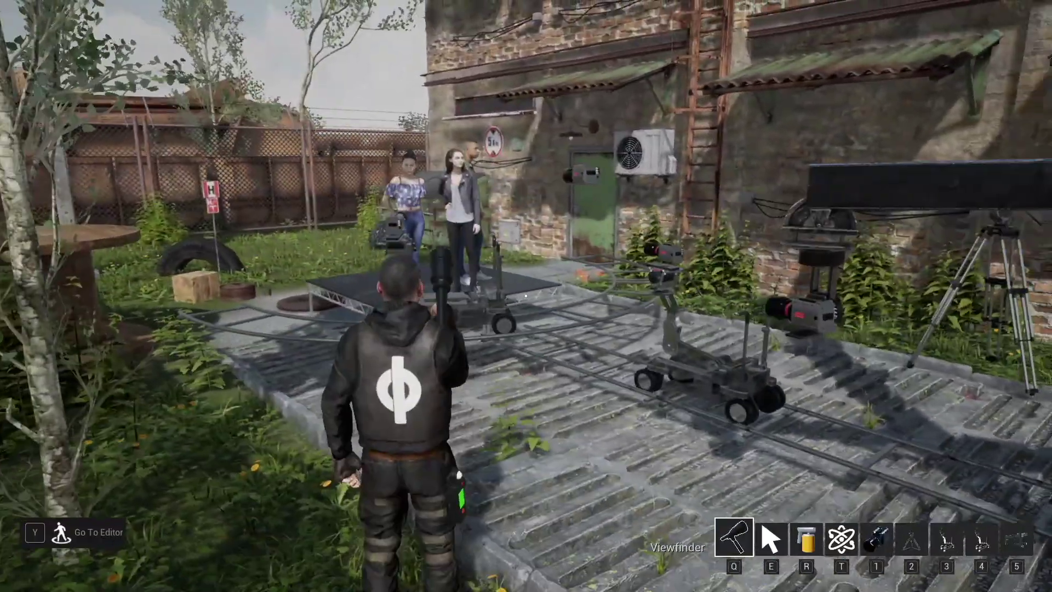
{"action": "key", "text": "Tab"}
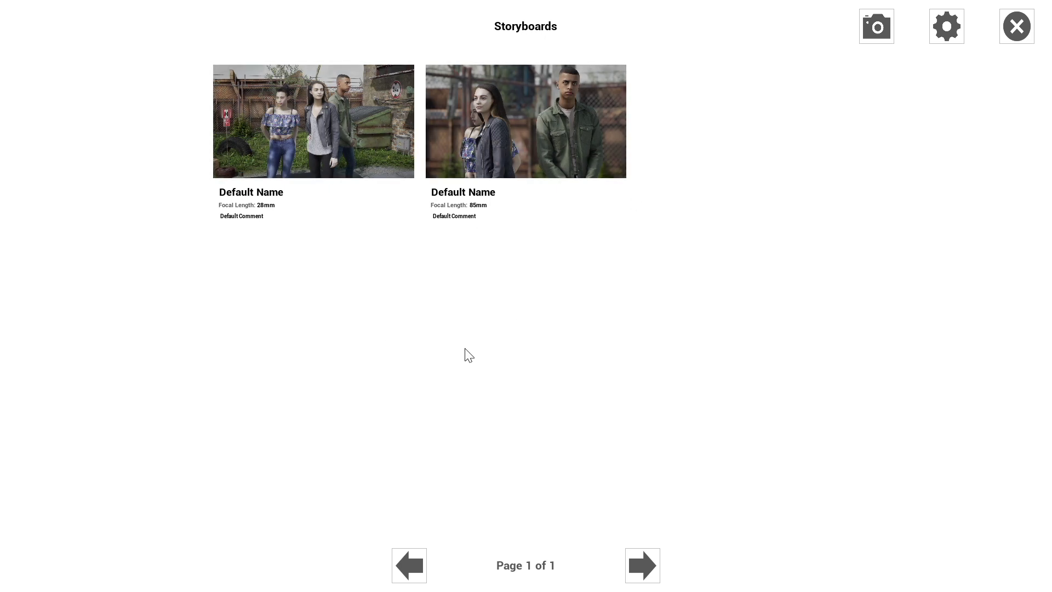
{"action": "key", "text": "Escape"}
Walk around the metal platform to examine the crane, dollies, tripod and free cameras placed around the three actors.
{"action": "key", "text": "d"}
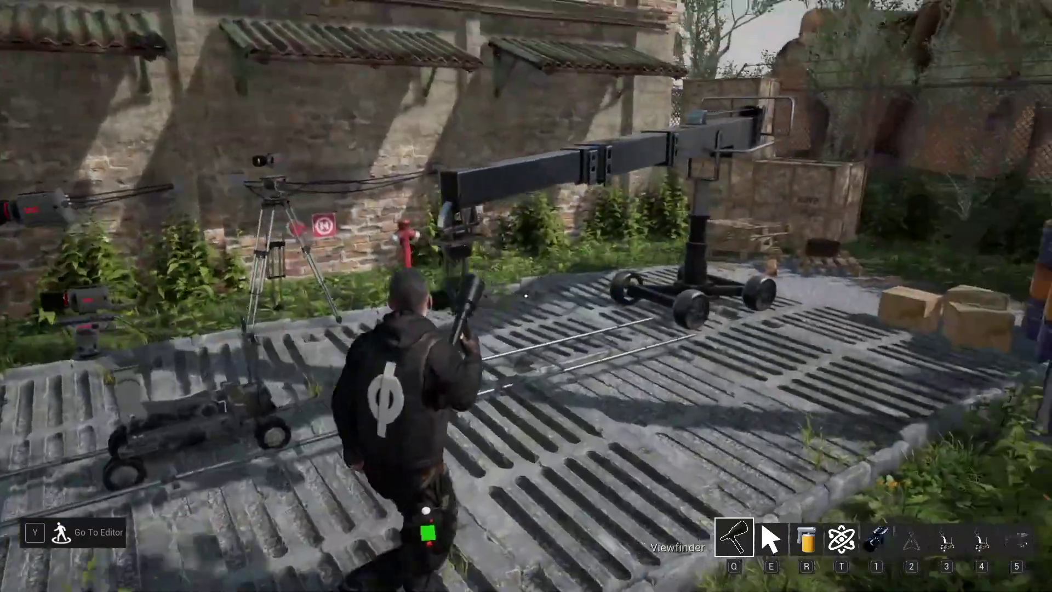
{"action": "key", "text": "s"}
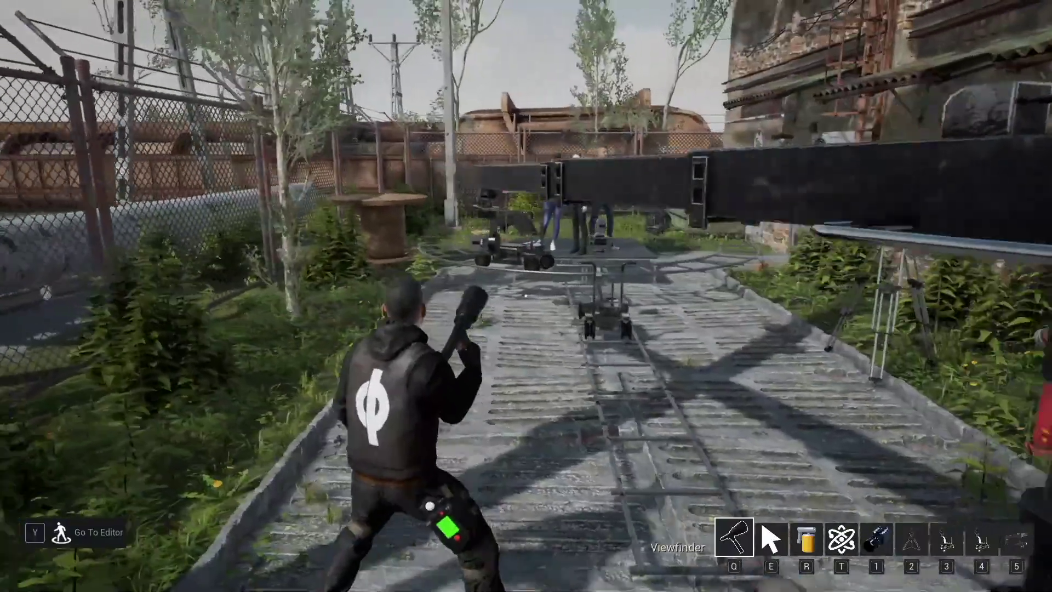
{"action": "key", "text": "w"}
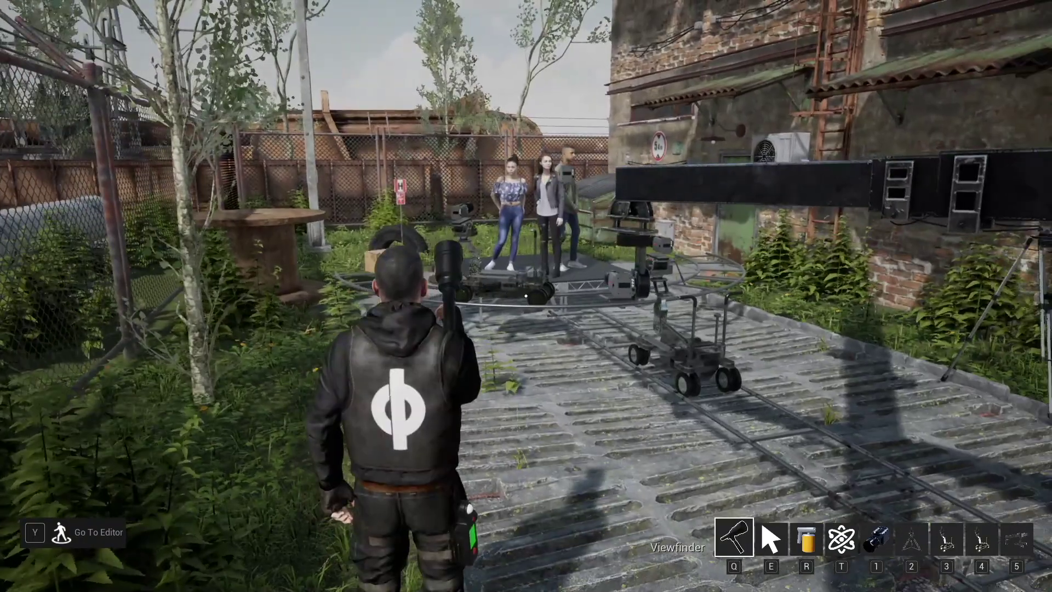
{"action": "key", "text": "d"}
{"action": "key", "text": "s"}
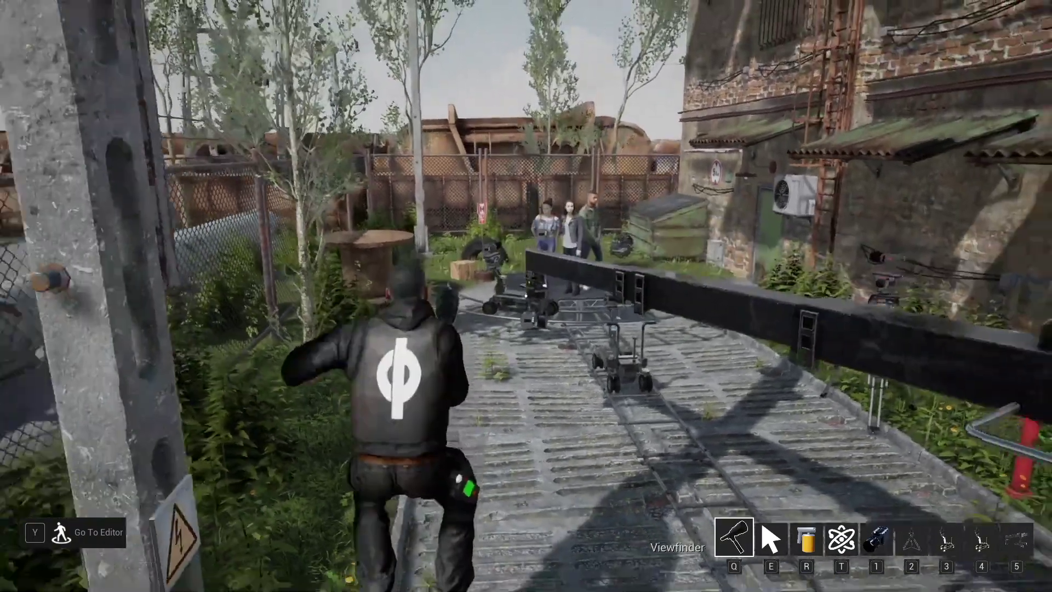
{"action": "key", "text": "w"}
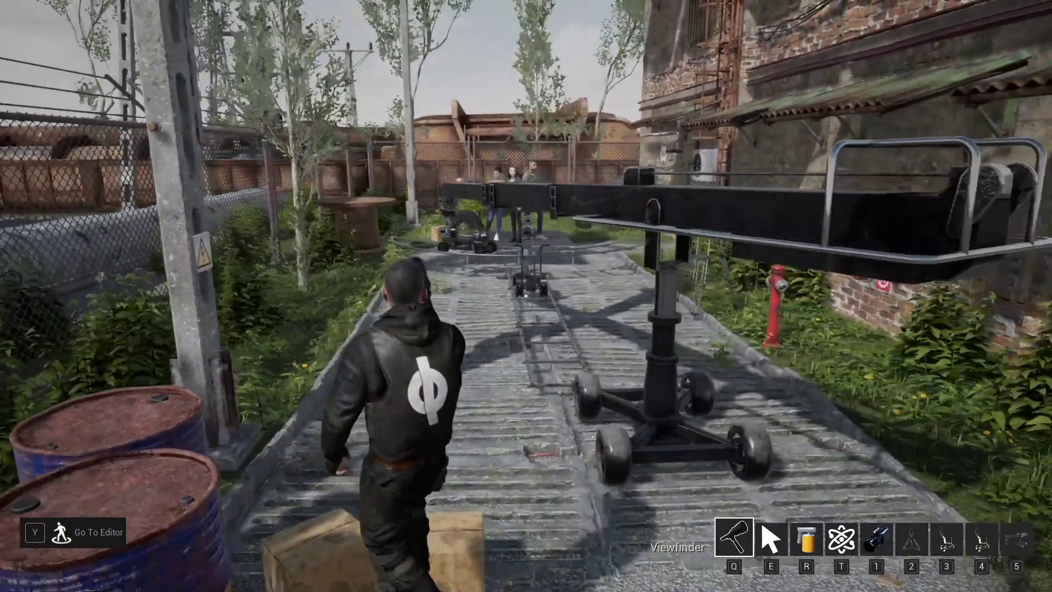
{"action": "key", "text": "d"}
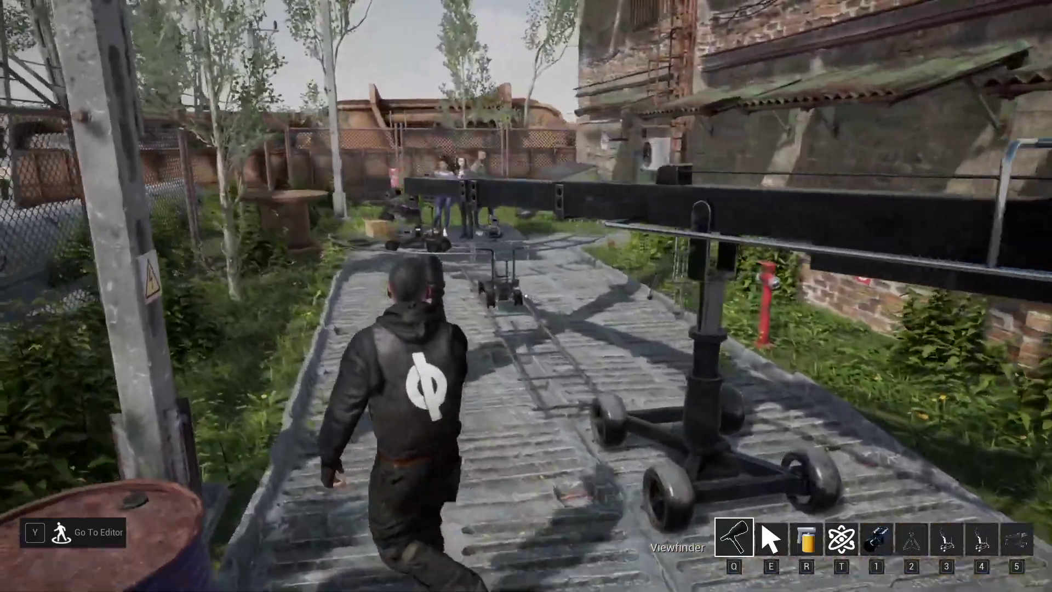
{"action": "key", "text": "w"}
{"action": "key", "text": "a"}
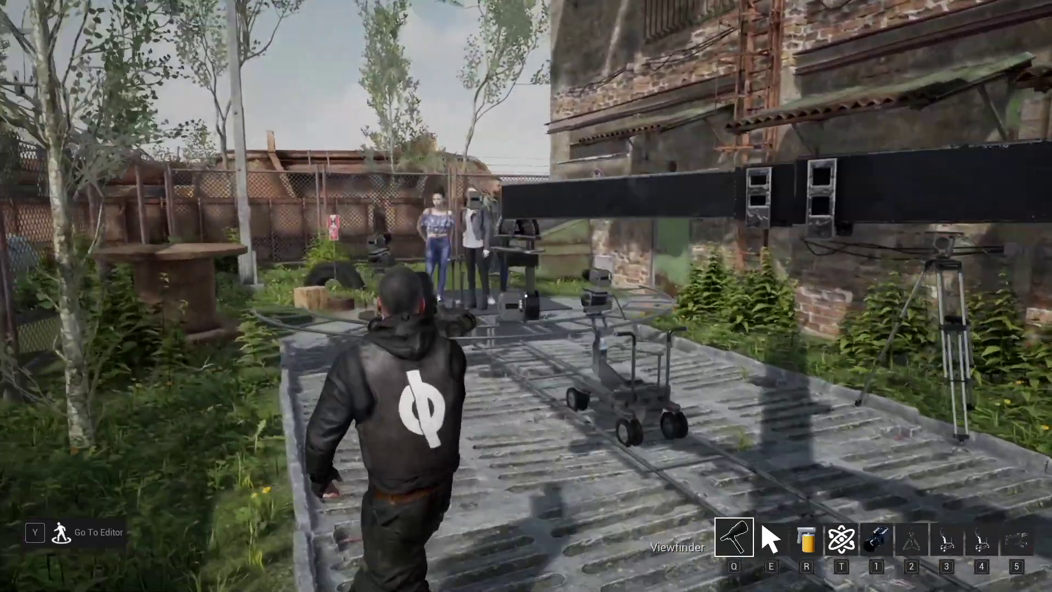
{"action": "key", "text": "w"}
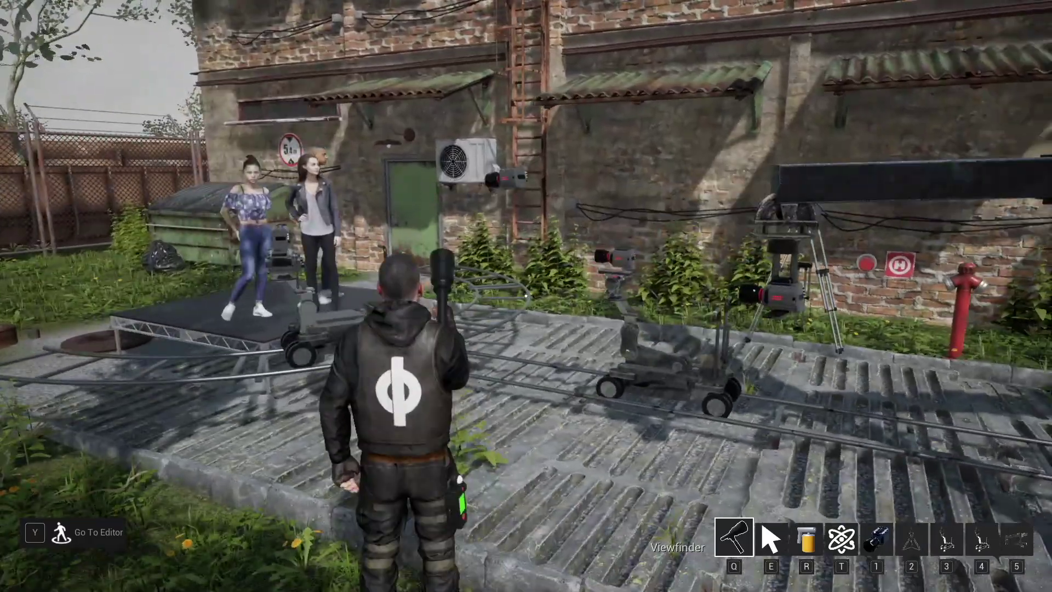
{"action": "key", "text": "w"}
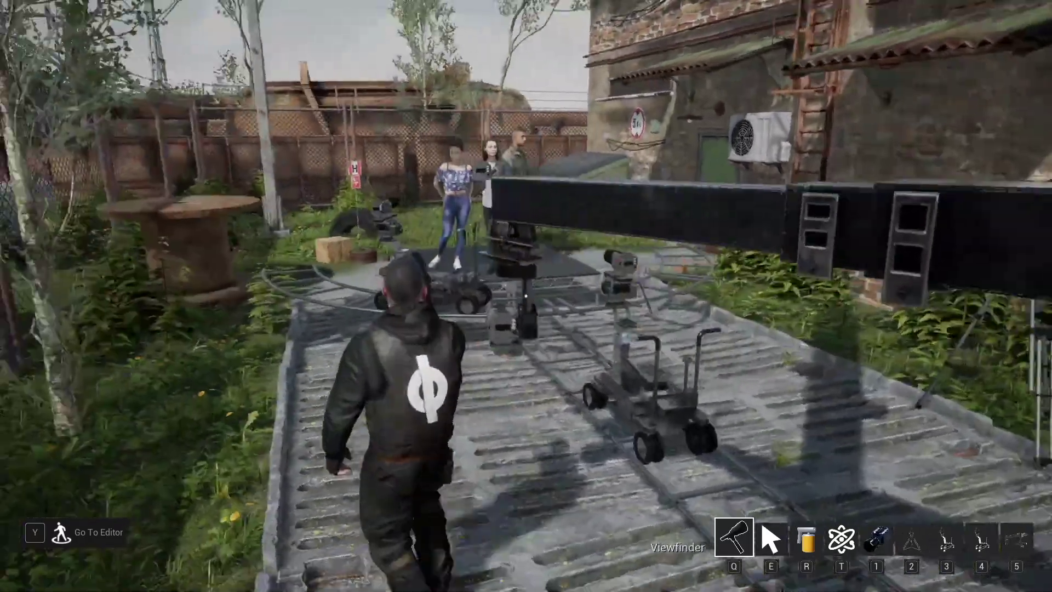
{"action": "key", "text": "s"}
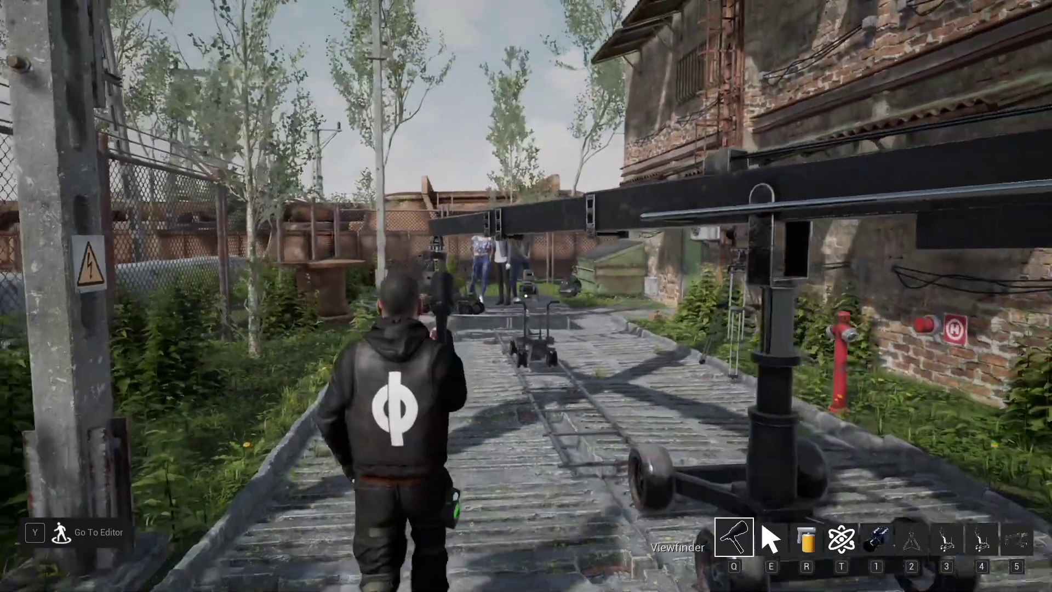
{"action": "key", "text": "s"}
{"action": "key", "text": "d"}
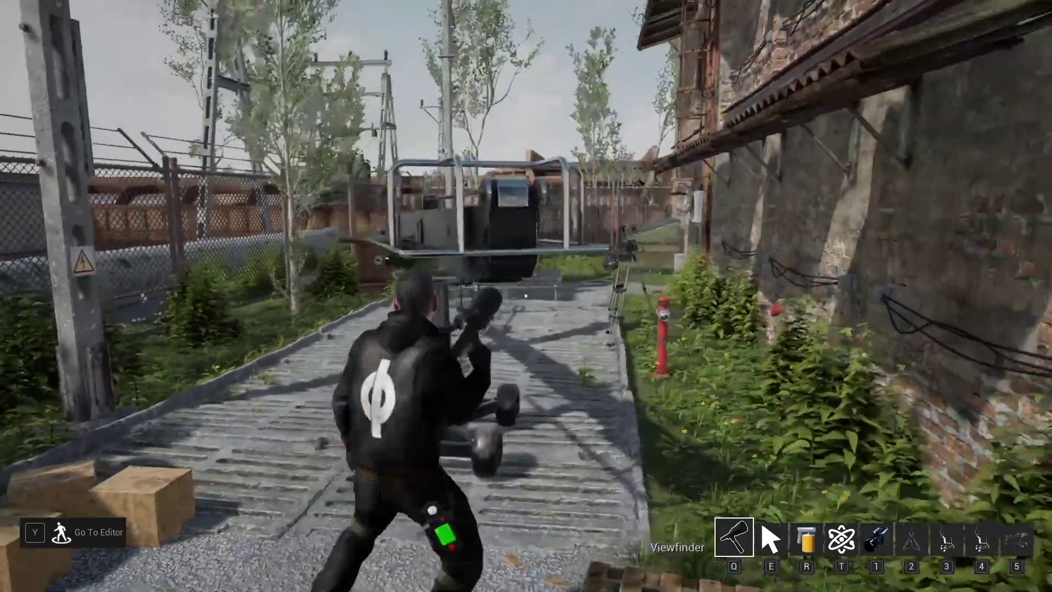
{"action": "key", "text": "d"}
{"action": "key", "text": "w"}
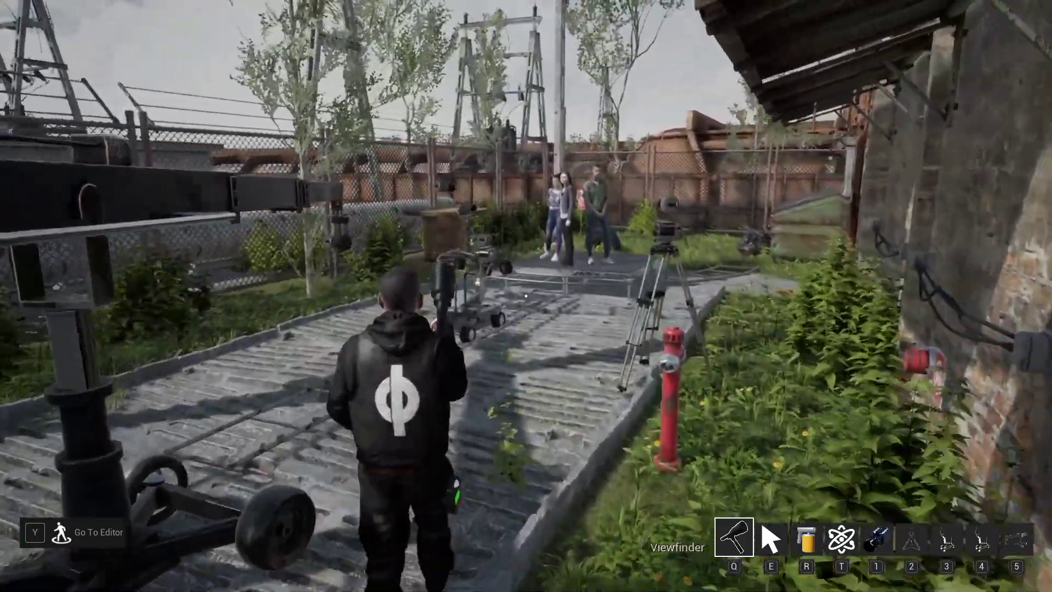
{"action": "key", "text": "w"}
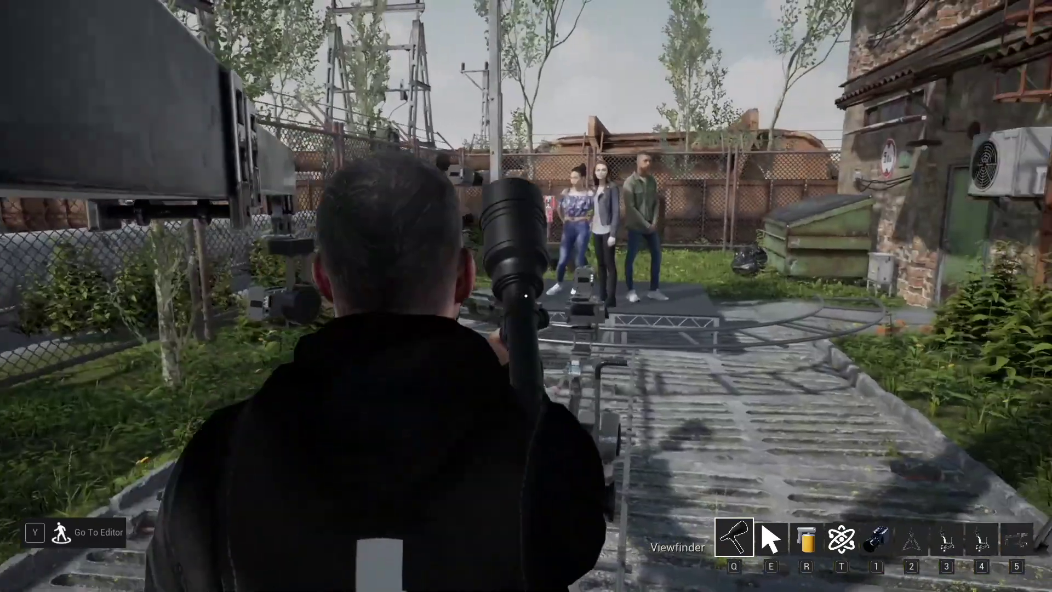
{"action": "key", "text": "s"}
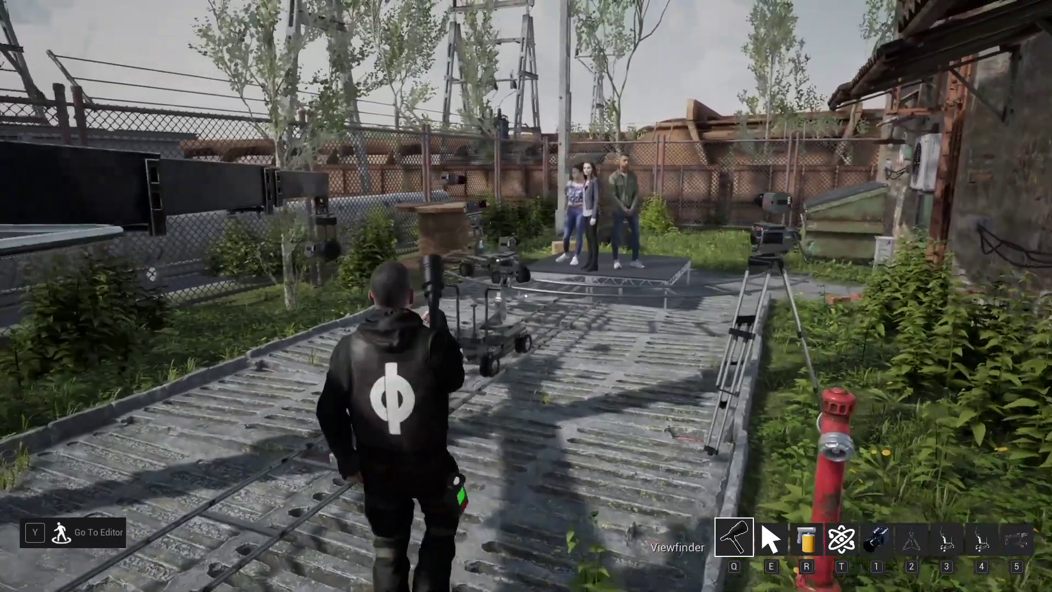
Look over the Virtual Camera and Geared Head among the Camera department items, close the menu, and walk toward the stage.
{"action": "key", "text": "Tab"}
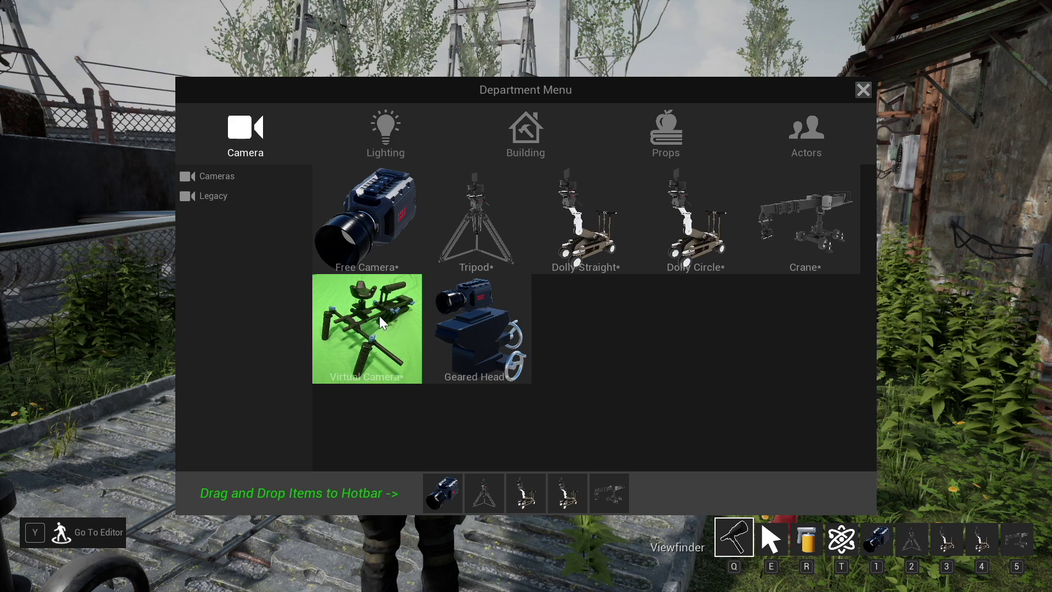
{"action": "key", "text": "Tab"}
{"action": "key", "text": "w"}
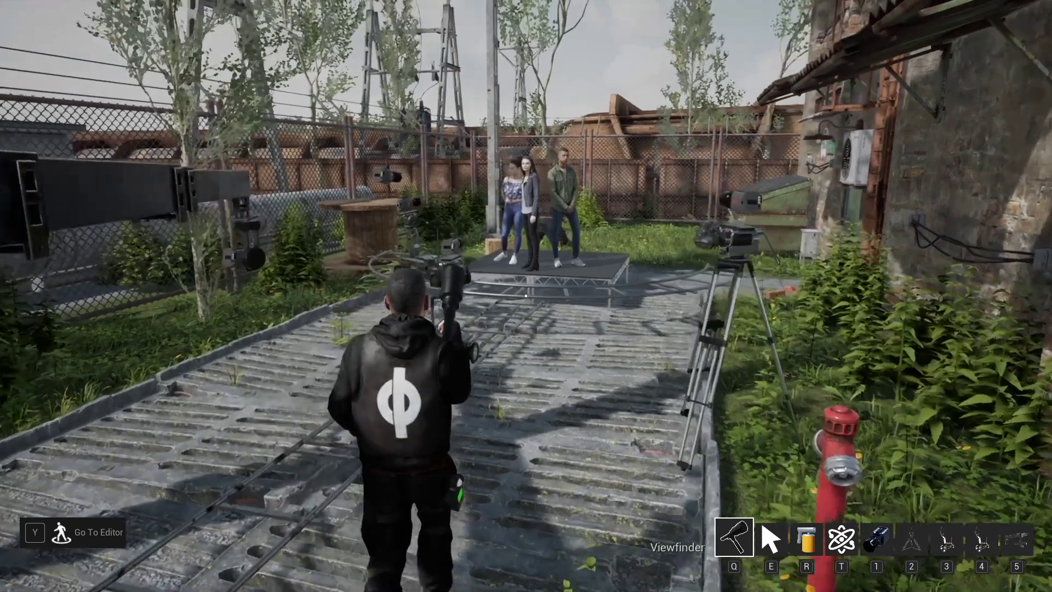
{"action": "key", "text": "w"}
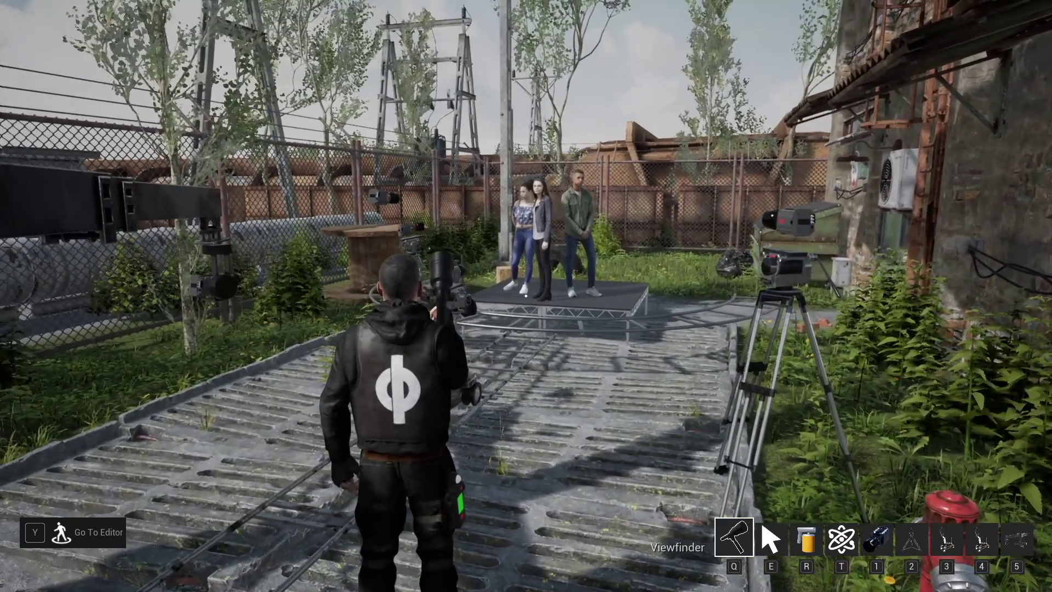